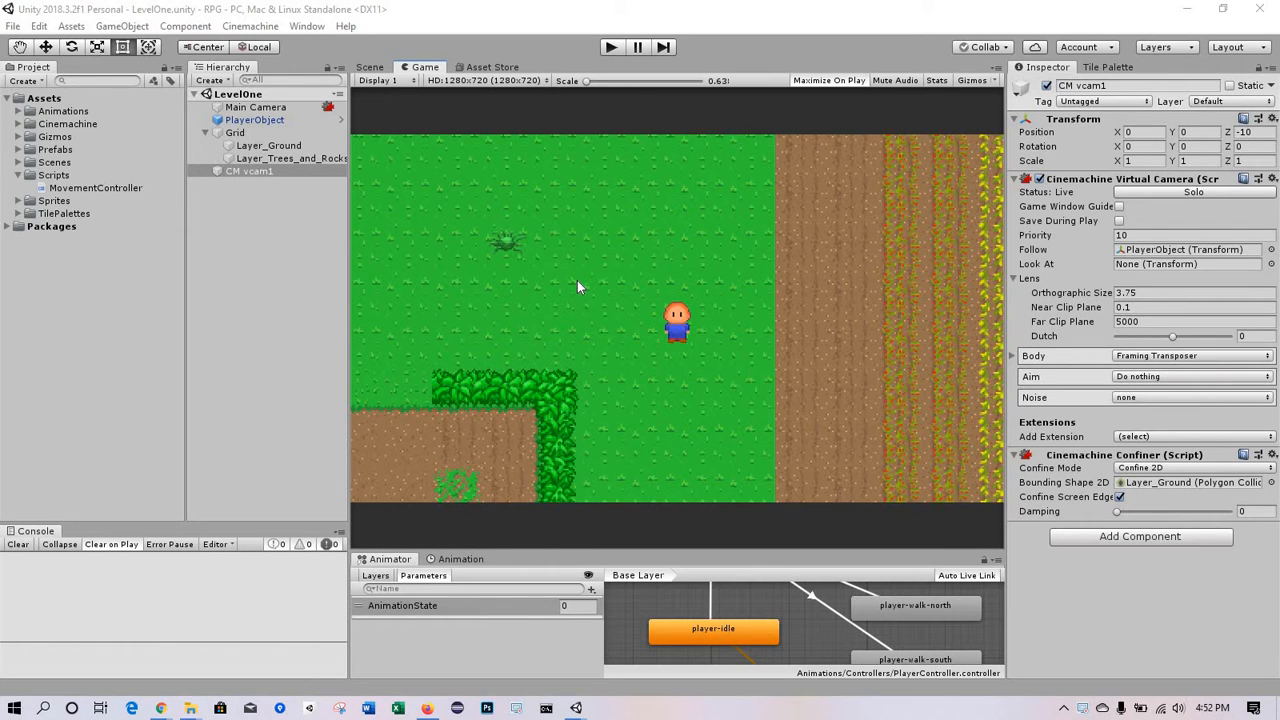
Switch to File Explorer, locate RoundCameraPos.cs in the Chapter 4 folder, and return to Unity
mouse_move(190, 710)
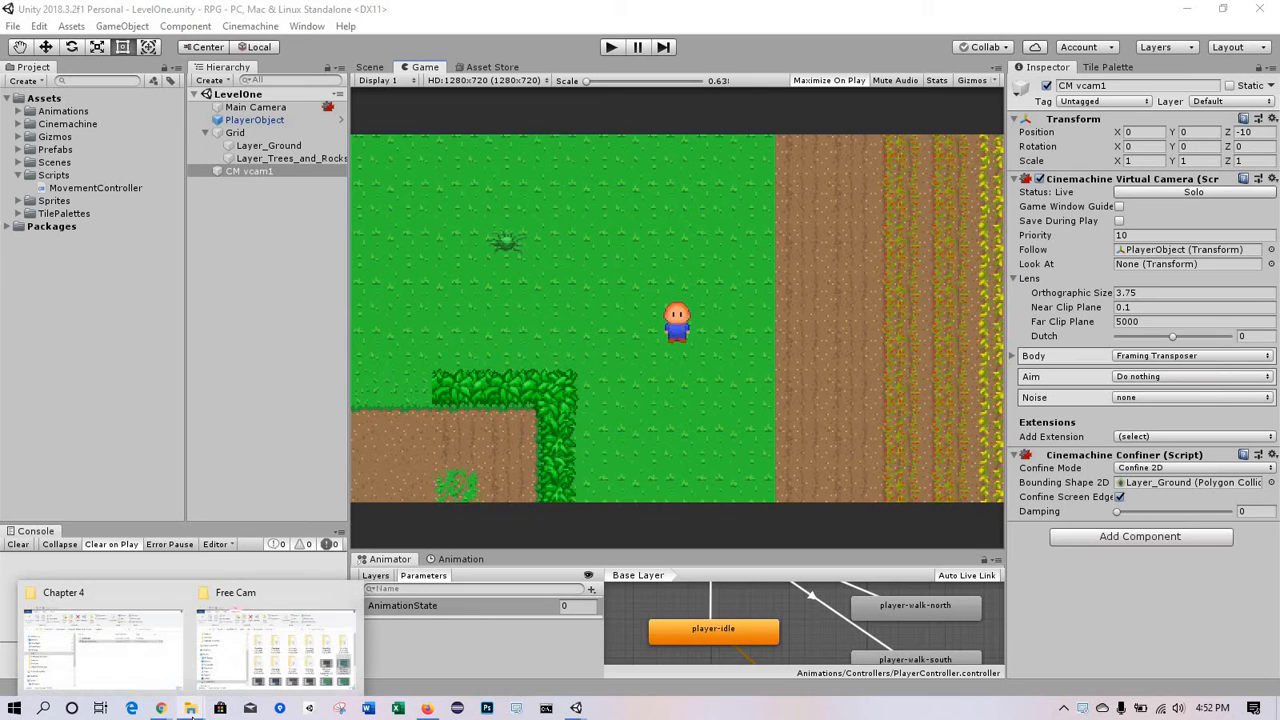
left_click(270, 648)
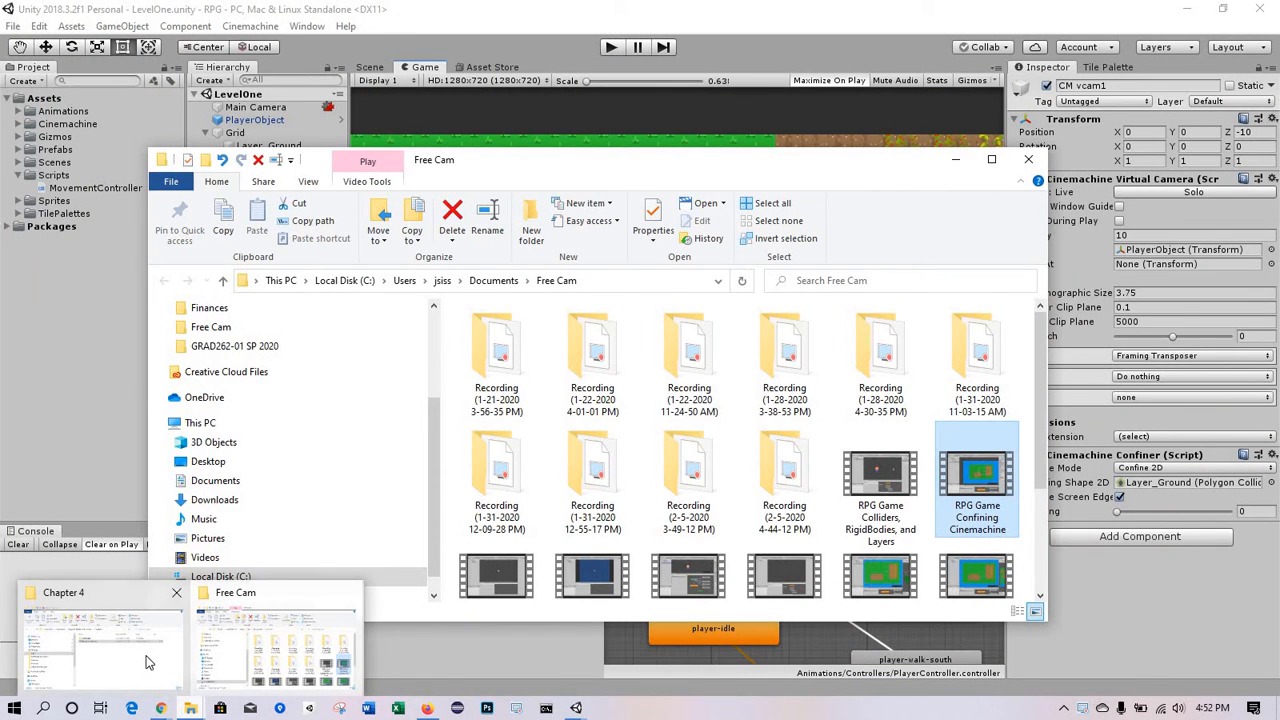
left_click(148, 658)
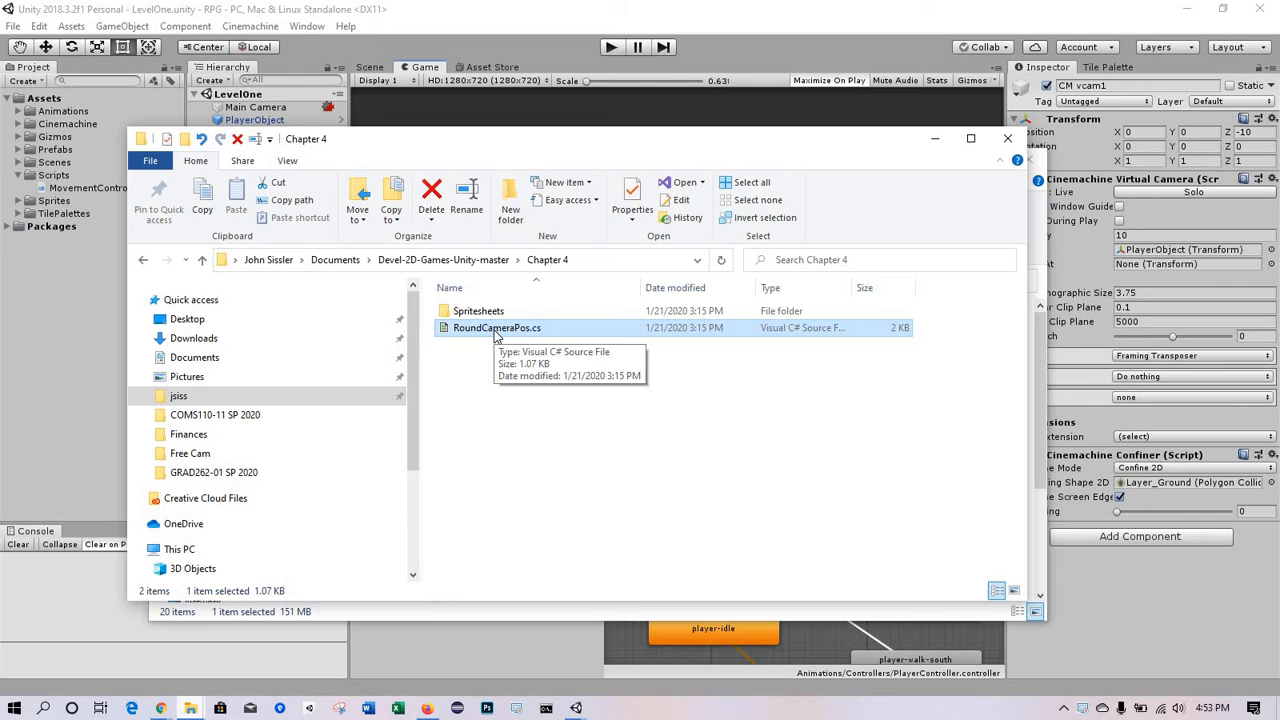
left_click_drag(494, 337, 498, 340)
left_click(455, 7)
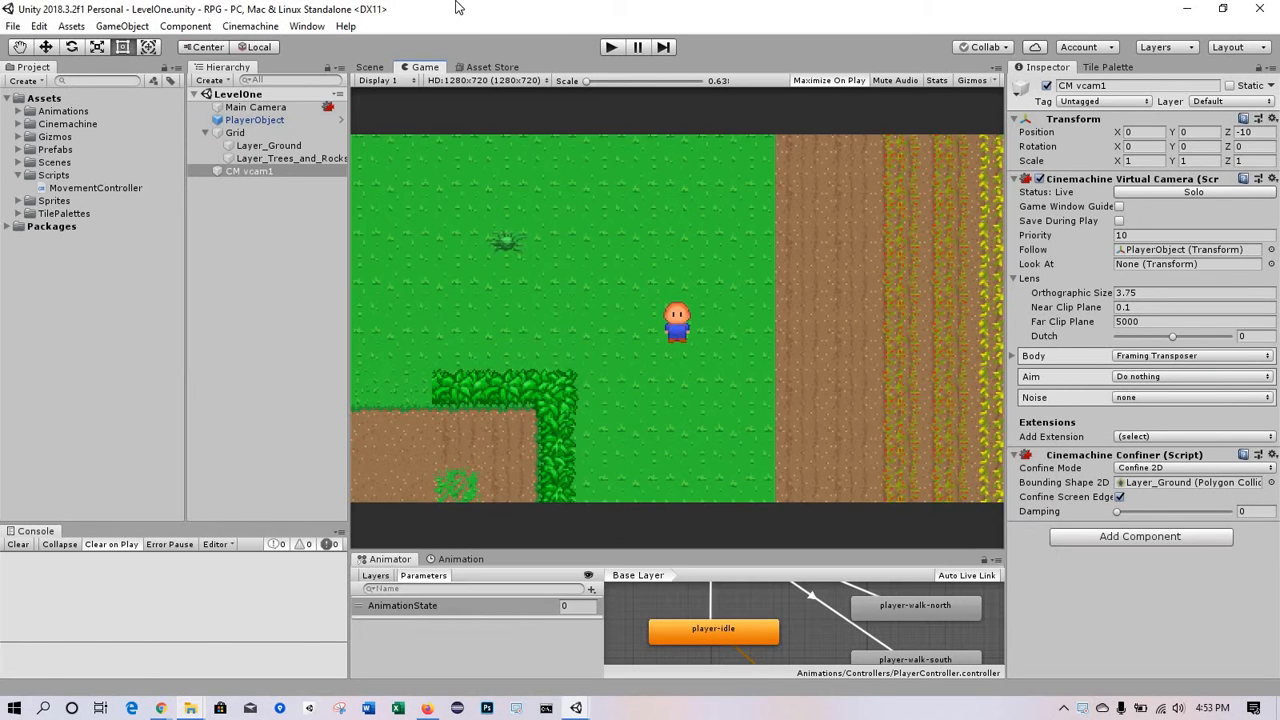
Add a new script component named RoundCameraPos to the CM vcam1 object
left_click(260, 173)
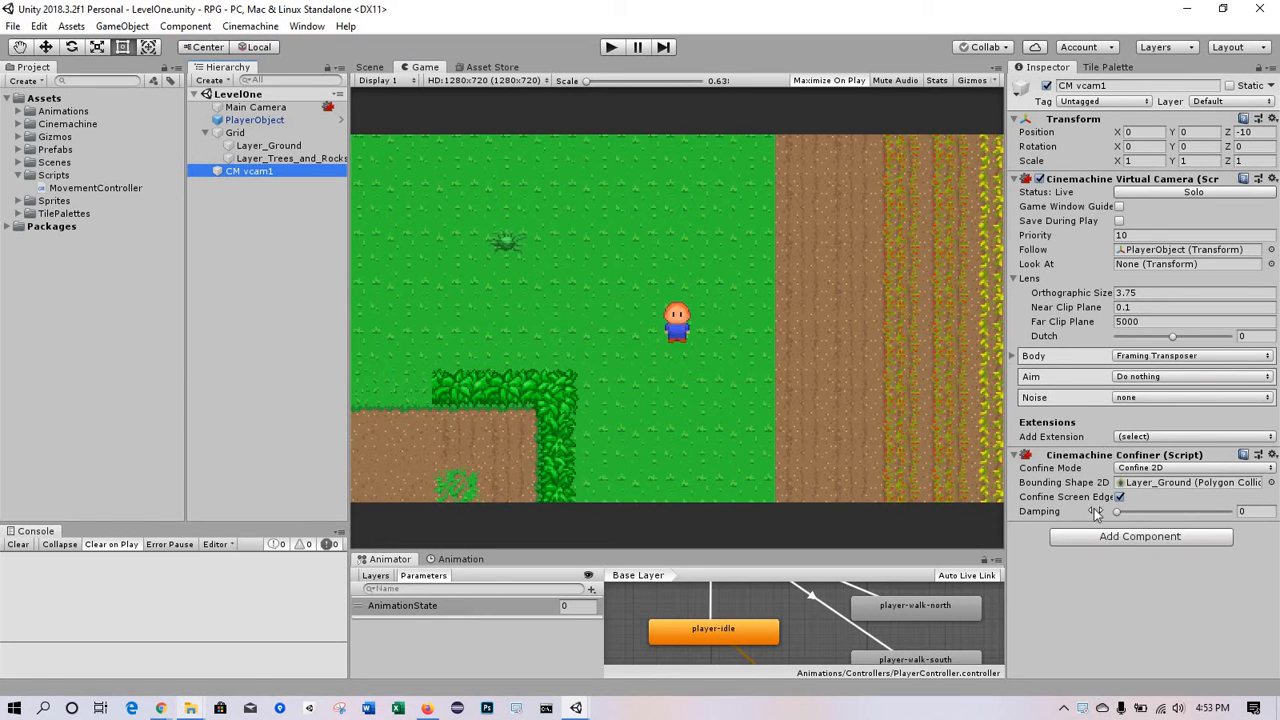
left_click(1157, 537)
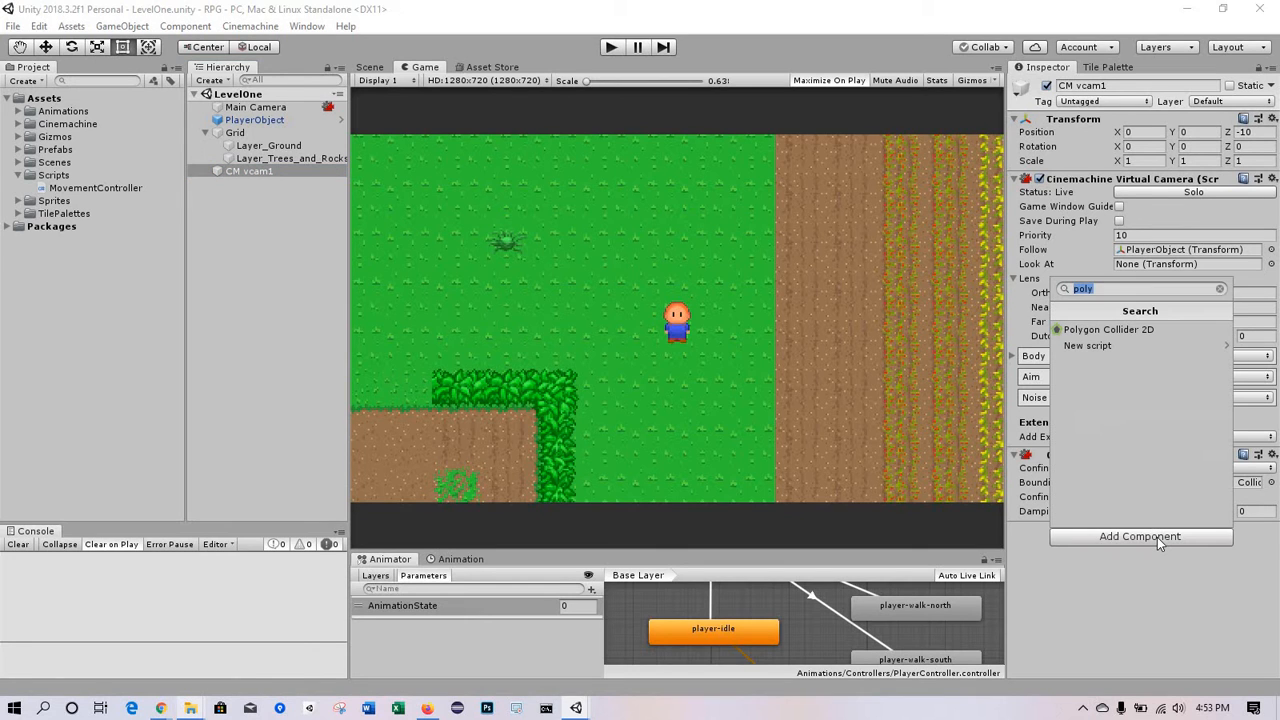
left_click(1098, 345)
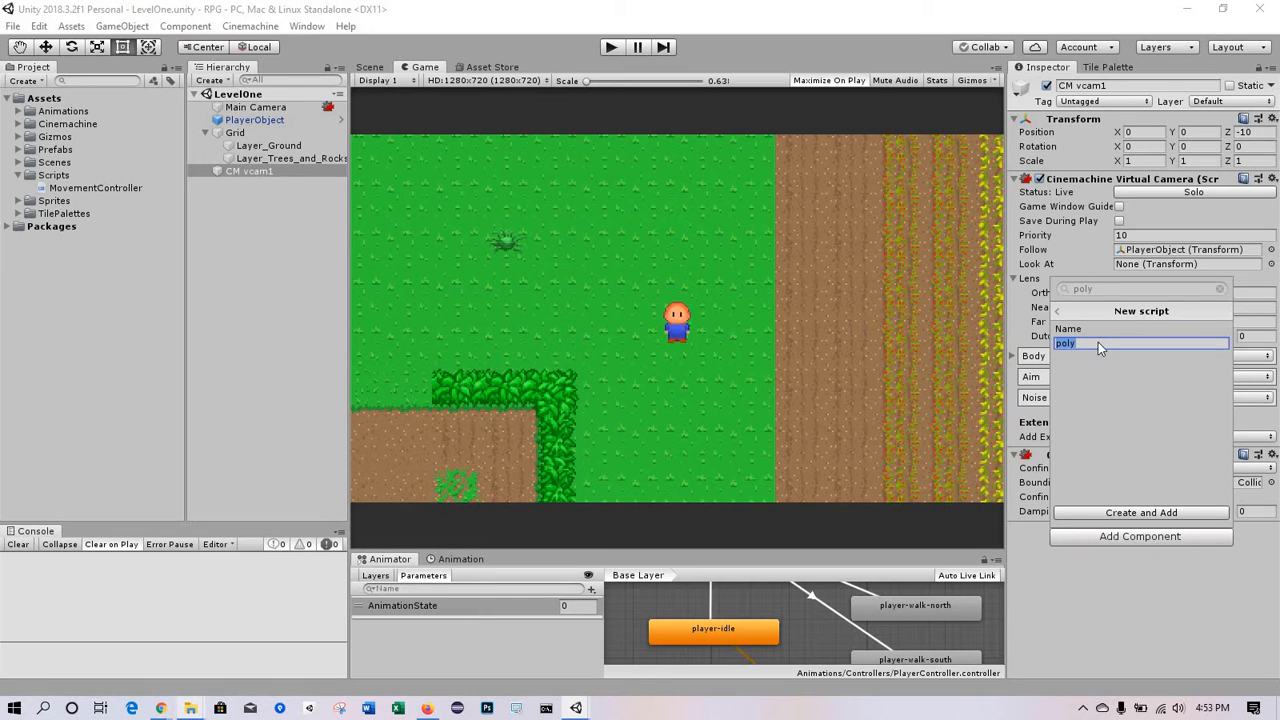
type("ound")
key("BackSpace")
key("BackSpace")
key("BackSpace")
key("BackSpace")
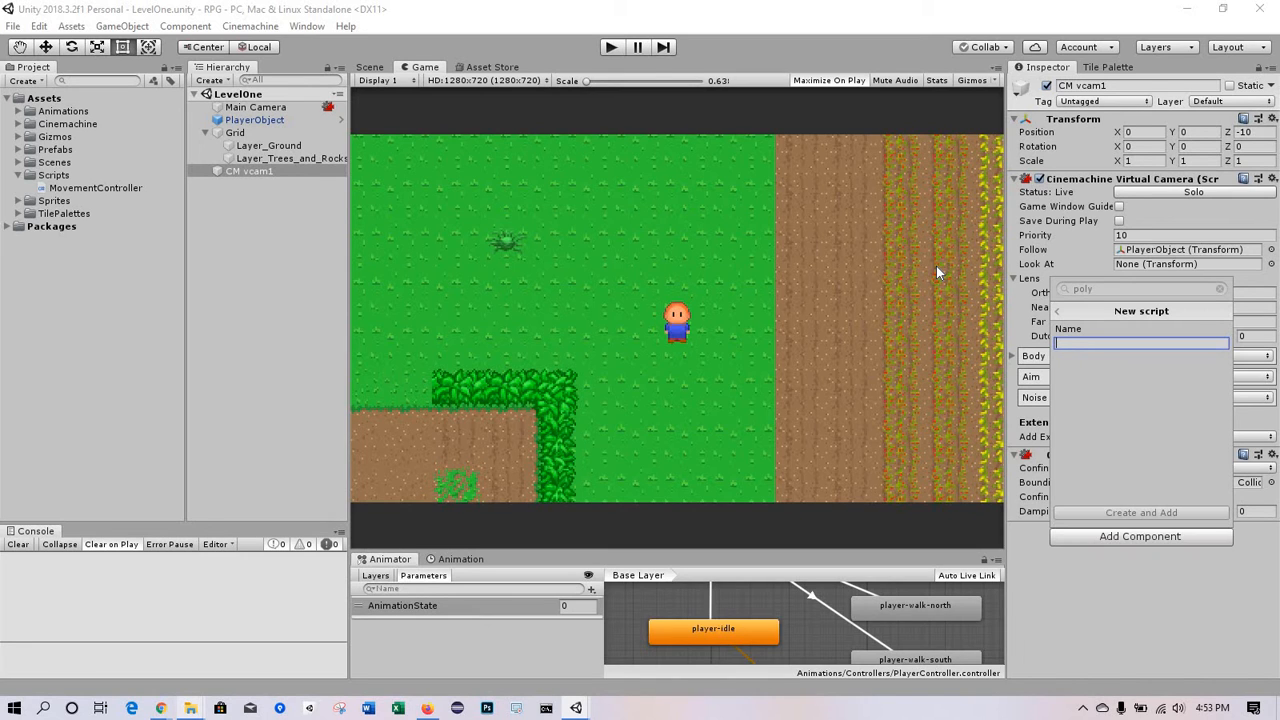
type("RoundCa")
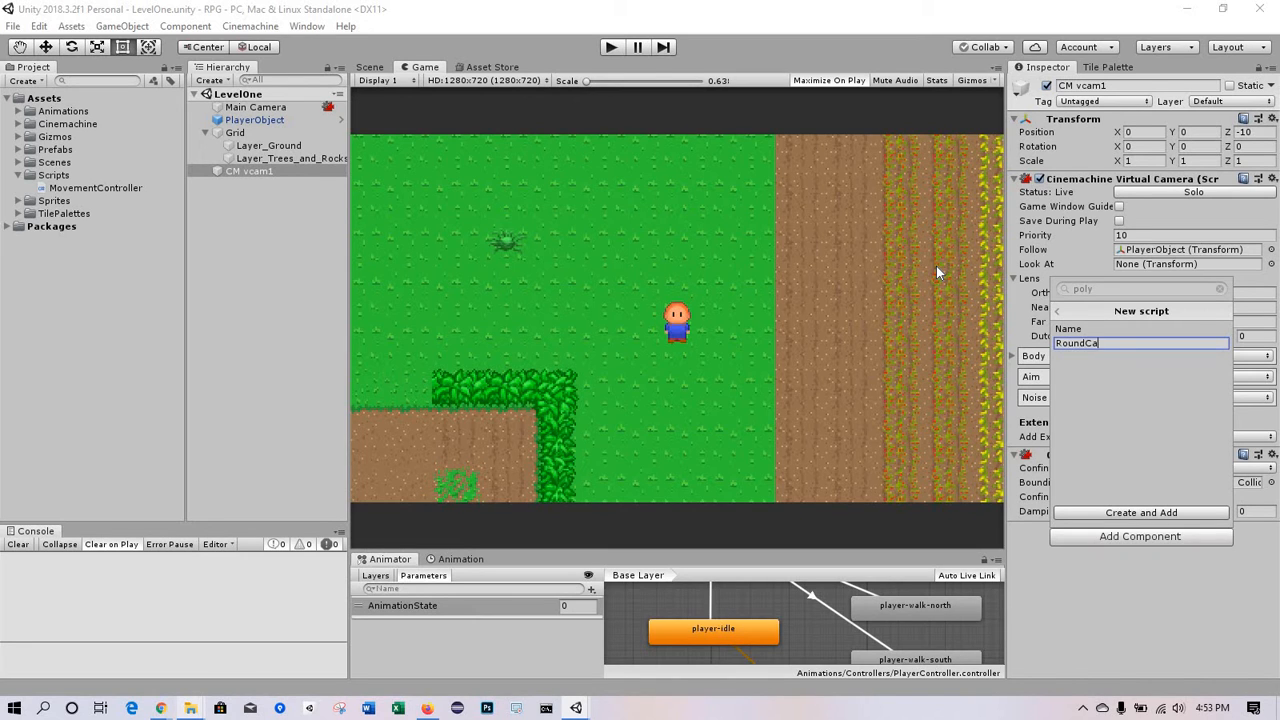
type("meraPos")
key("Return")
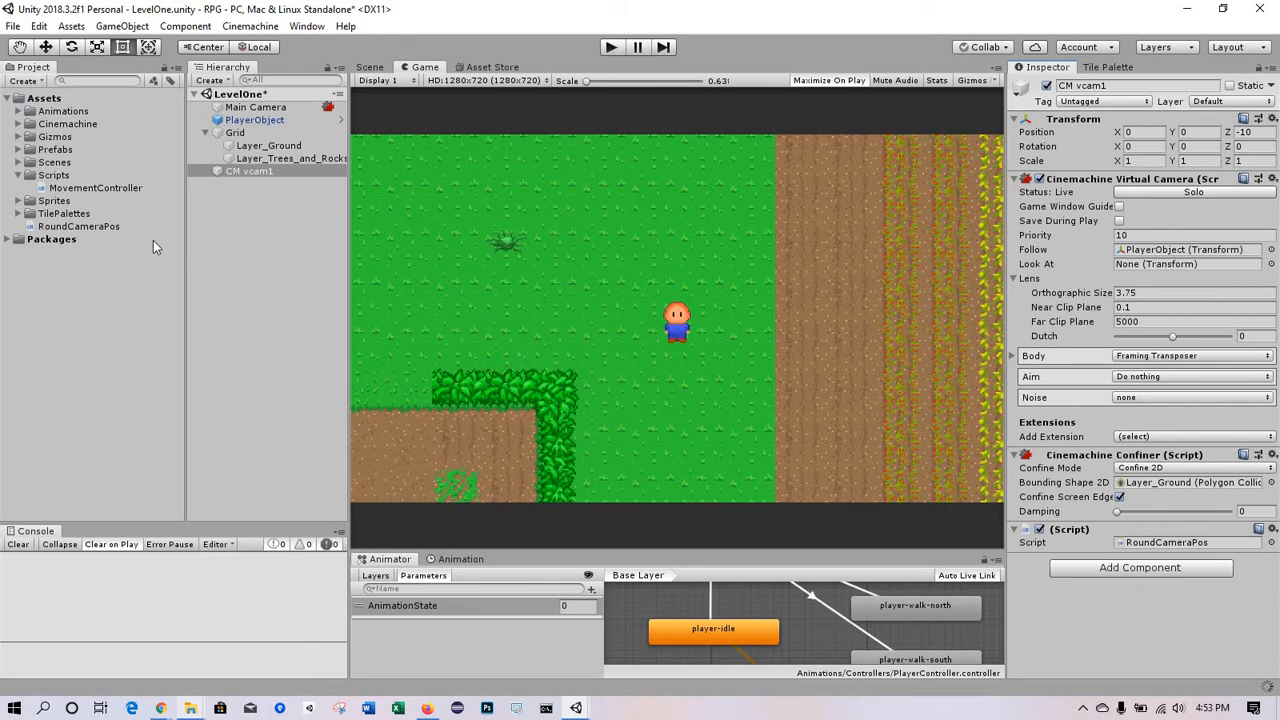
Move the RoundCameraPos script from the Assets root into the Scripts folder
left_click(62, 227)
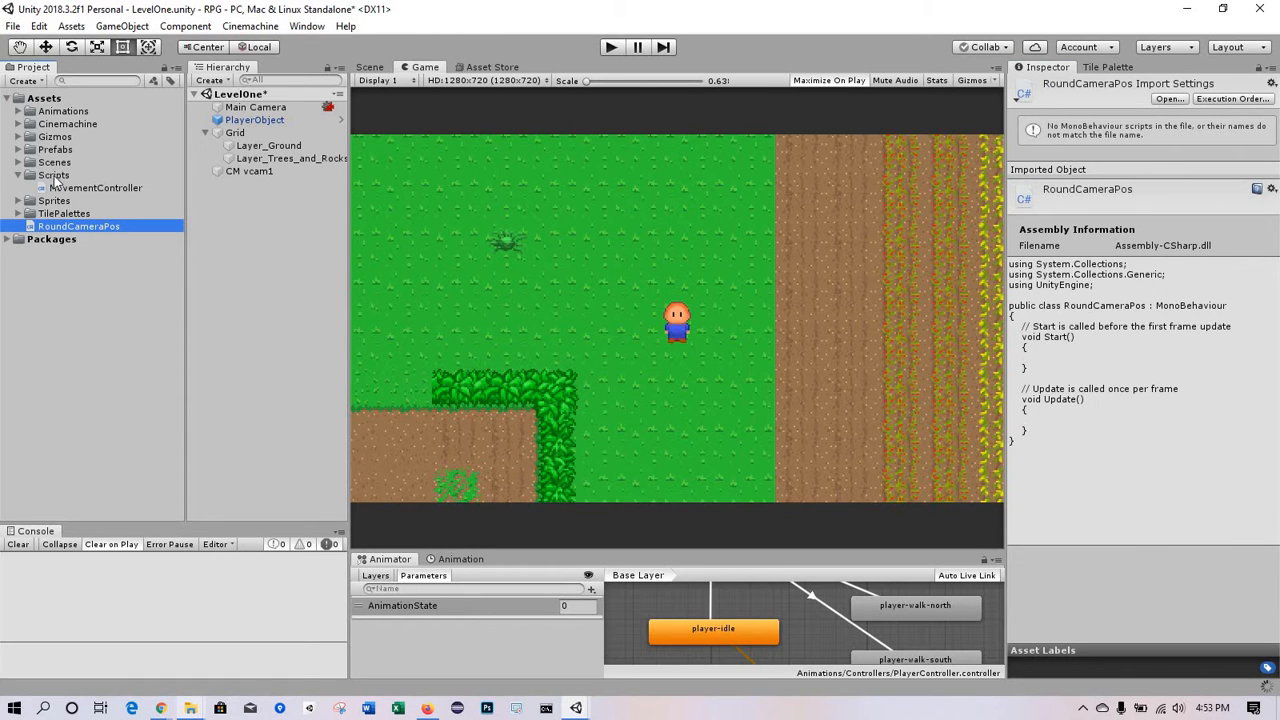
left_click(65, 229)
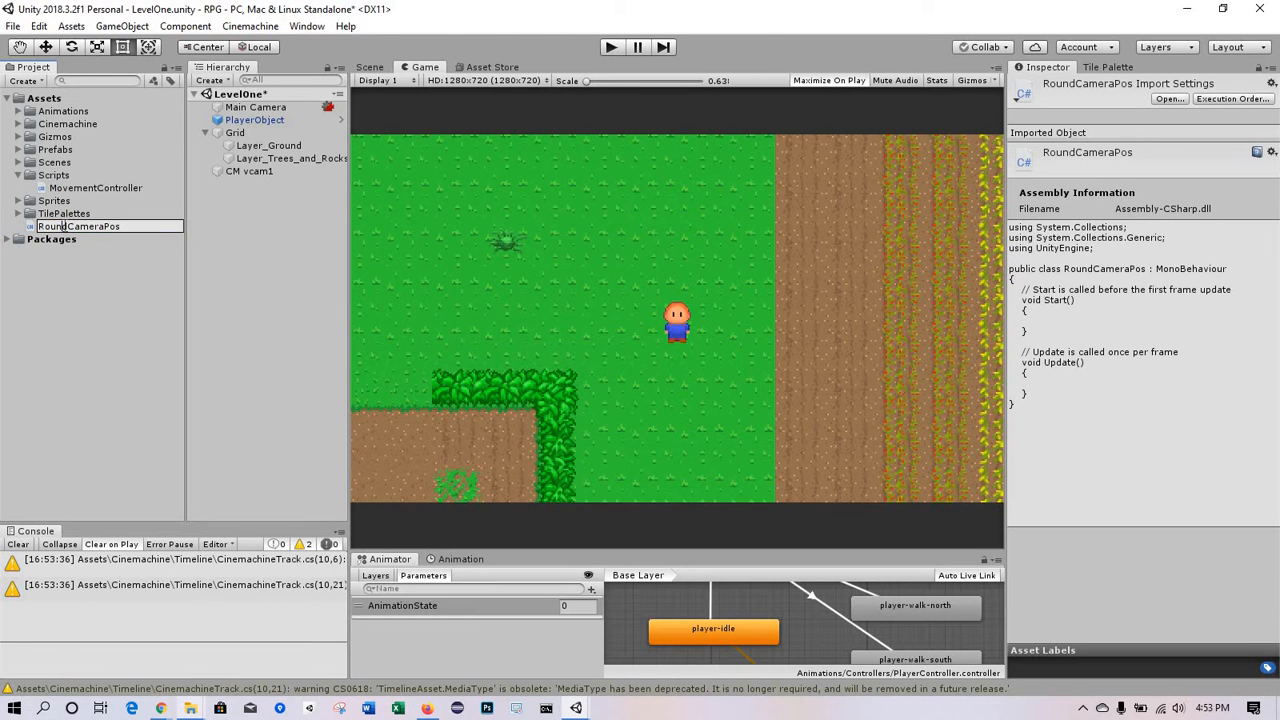
left_click(72, 189)
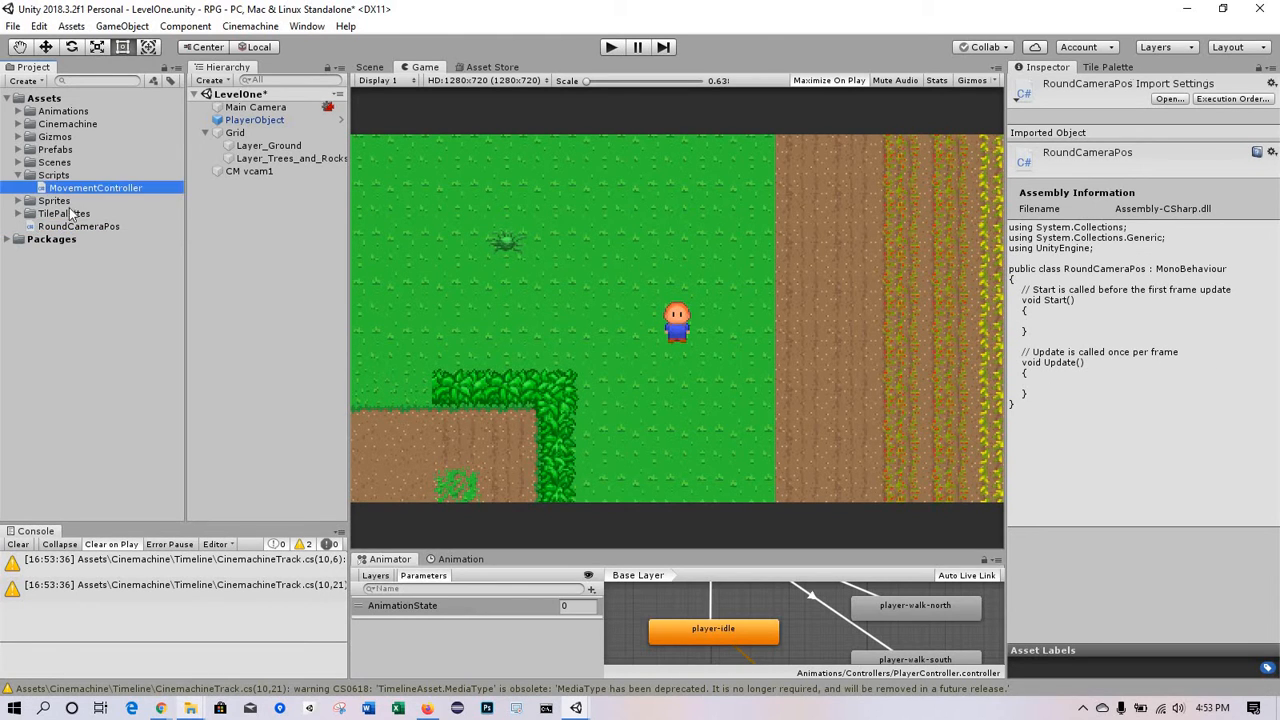
left_click(72, 228)
left_click_drag(72, 232, 56, 178)
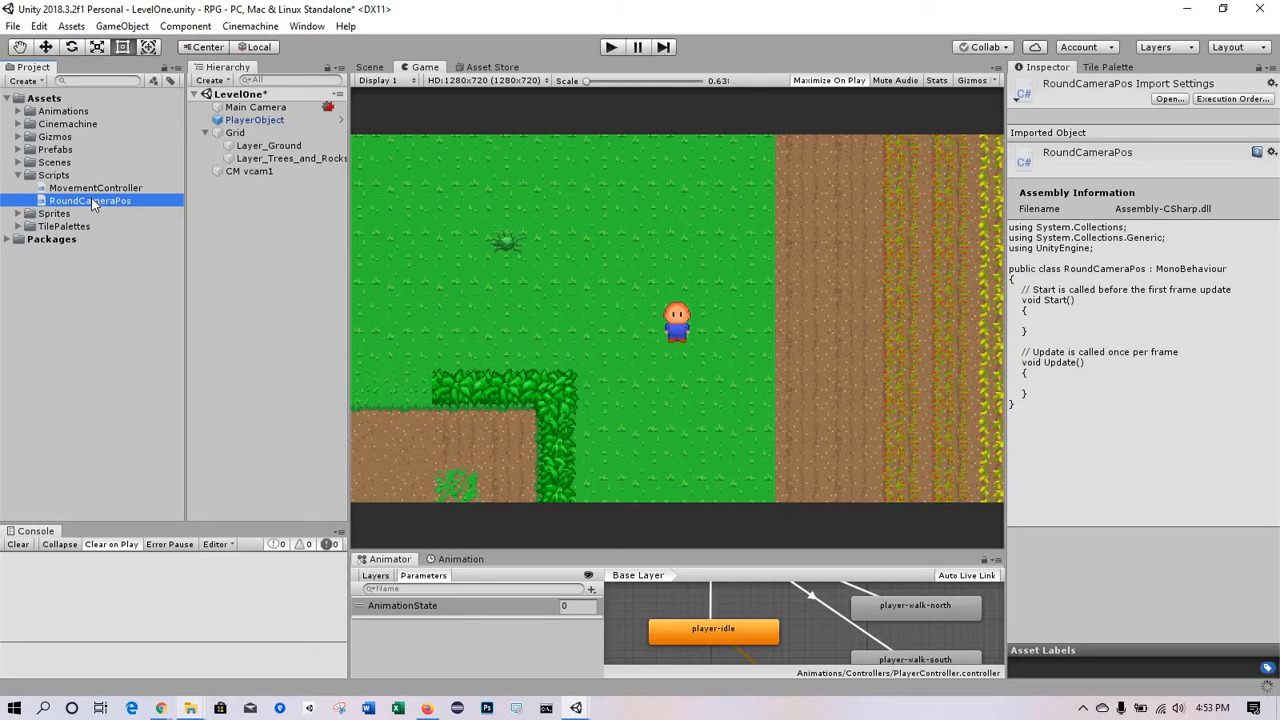
Open the project's RoundCameraPos script and the Chapter 4 RoundCameraPos.cs in Visual Studio, and maximize the editor window
double_click(91, 201)
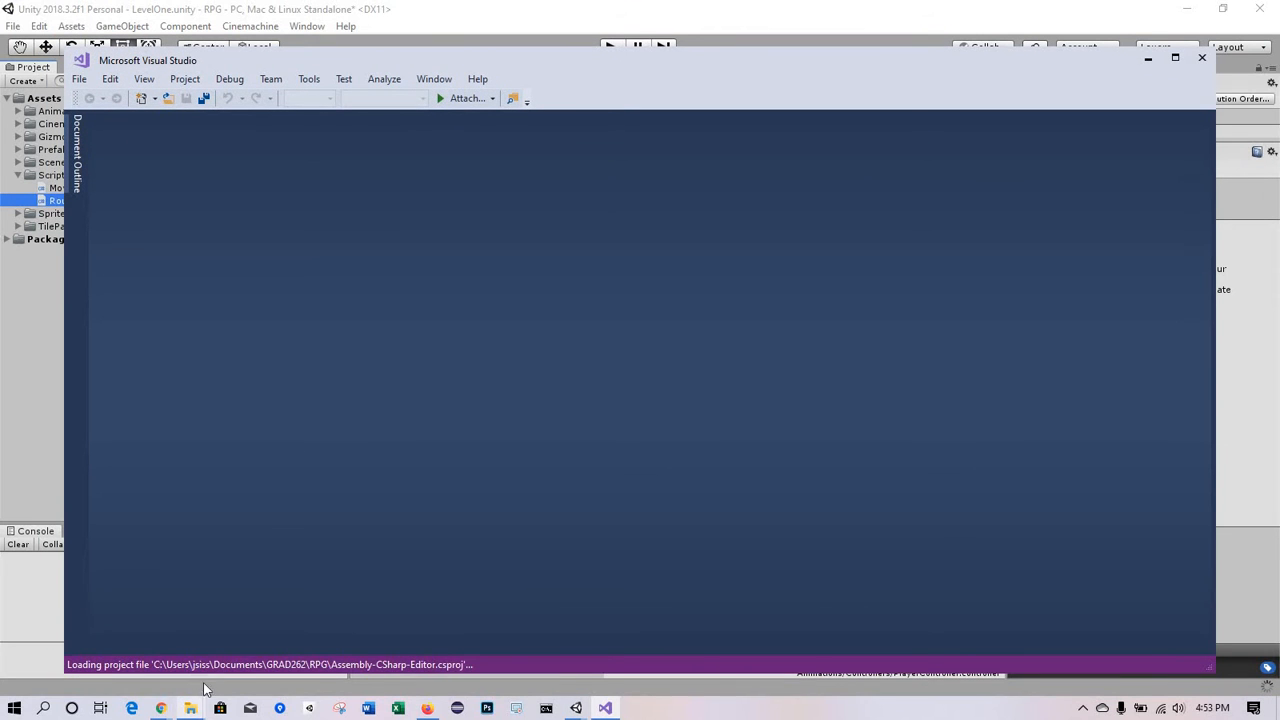
mouse_move(190, 708)
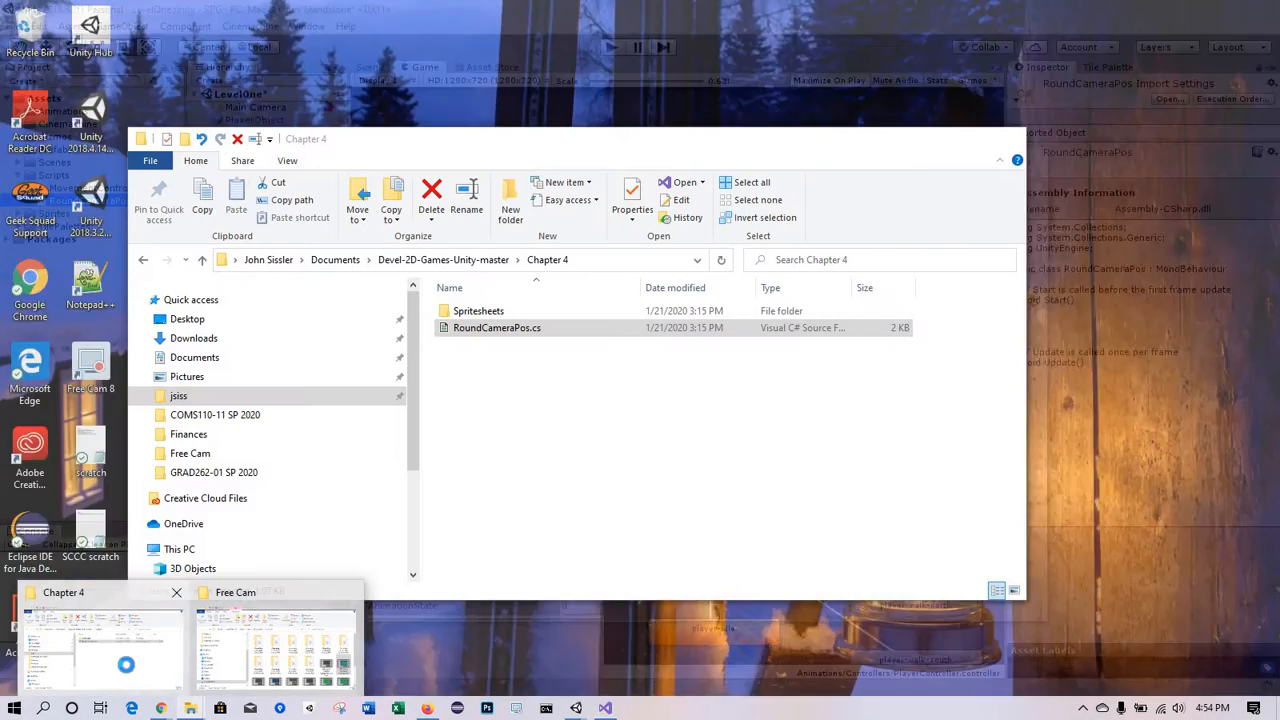
left_click(128, 670)
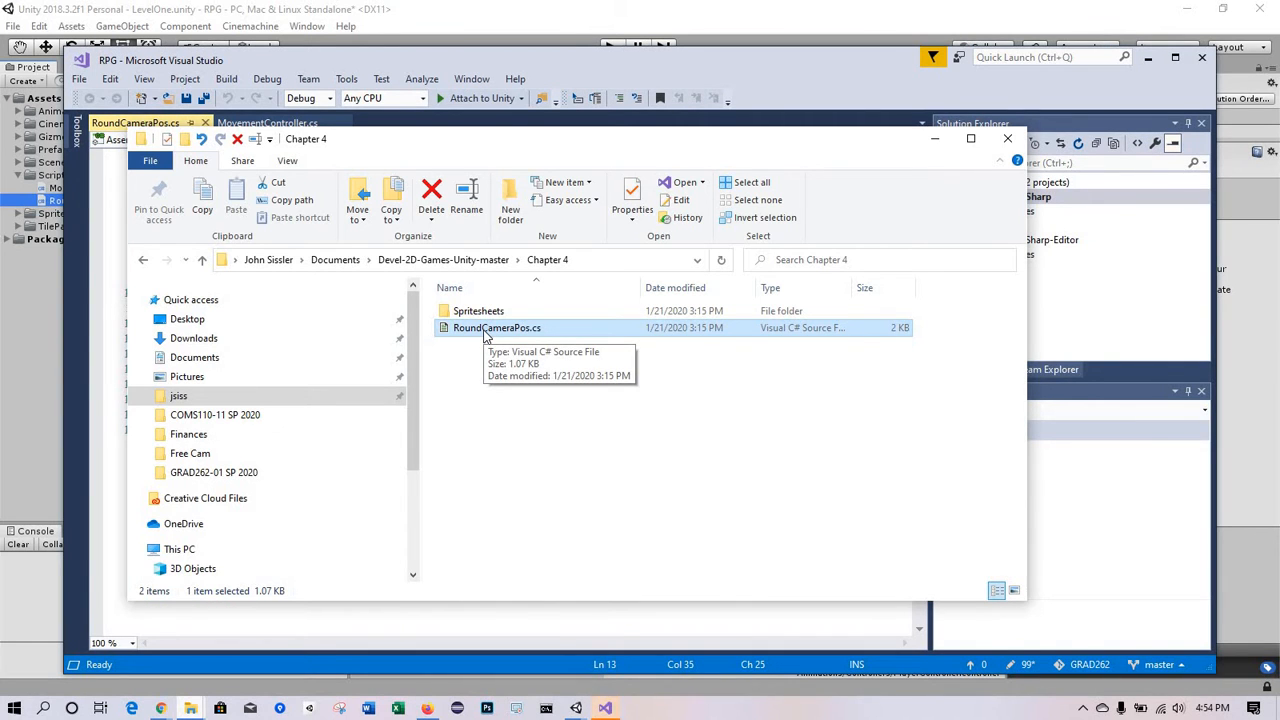
double_click(490, 328)
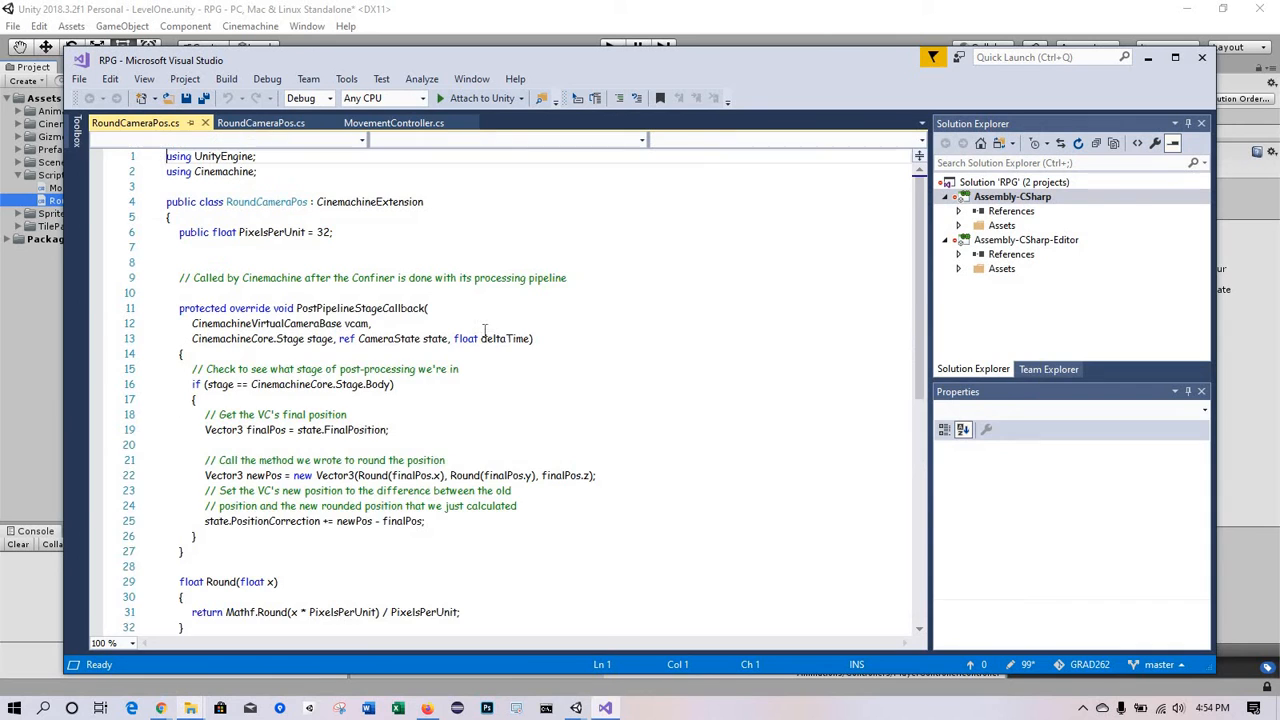
left_click(1175, 57)
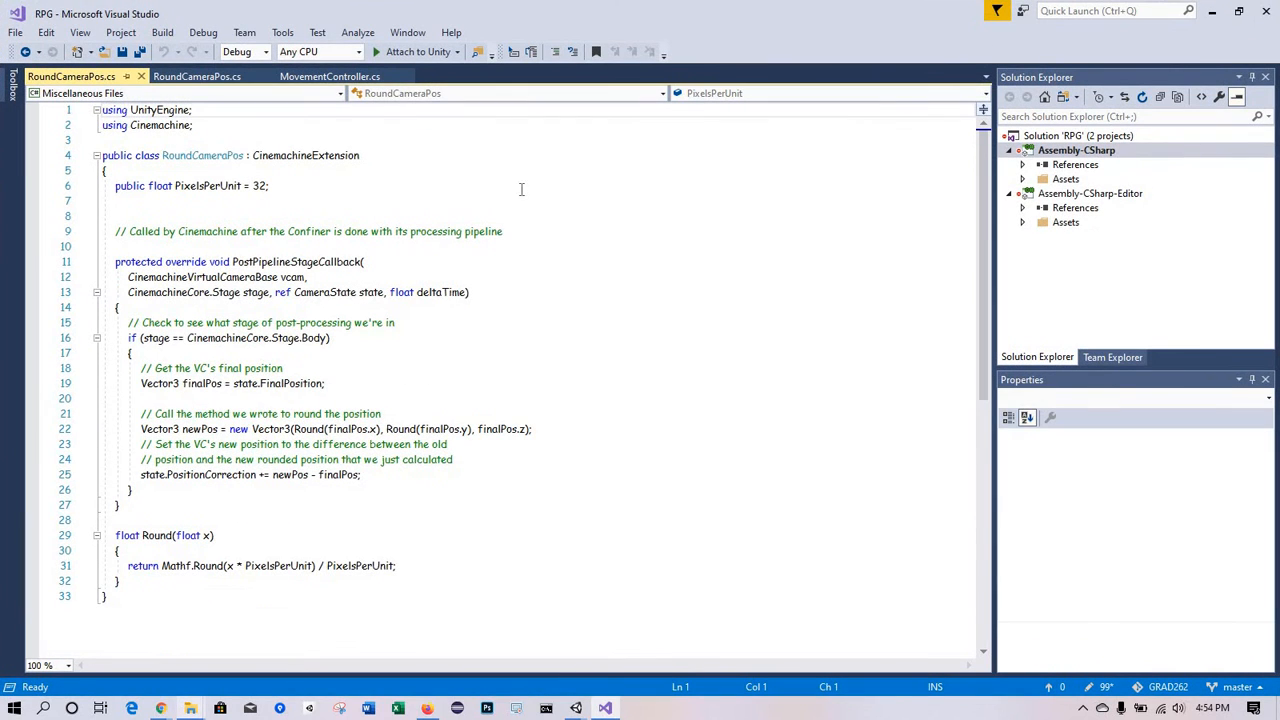
Replace all code in the project's RoundCameraPos.cs with the Chapter 4 version's code, save it, and close the Chapter 4 file
left_click(197, 76)
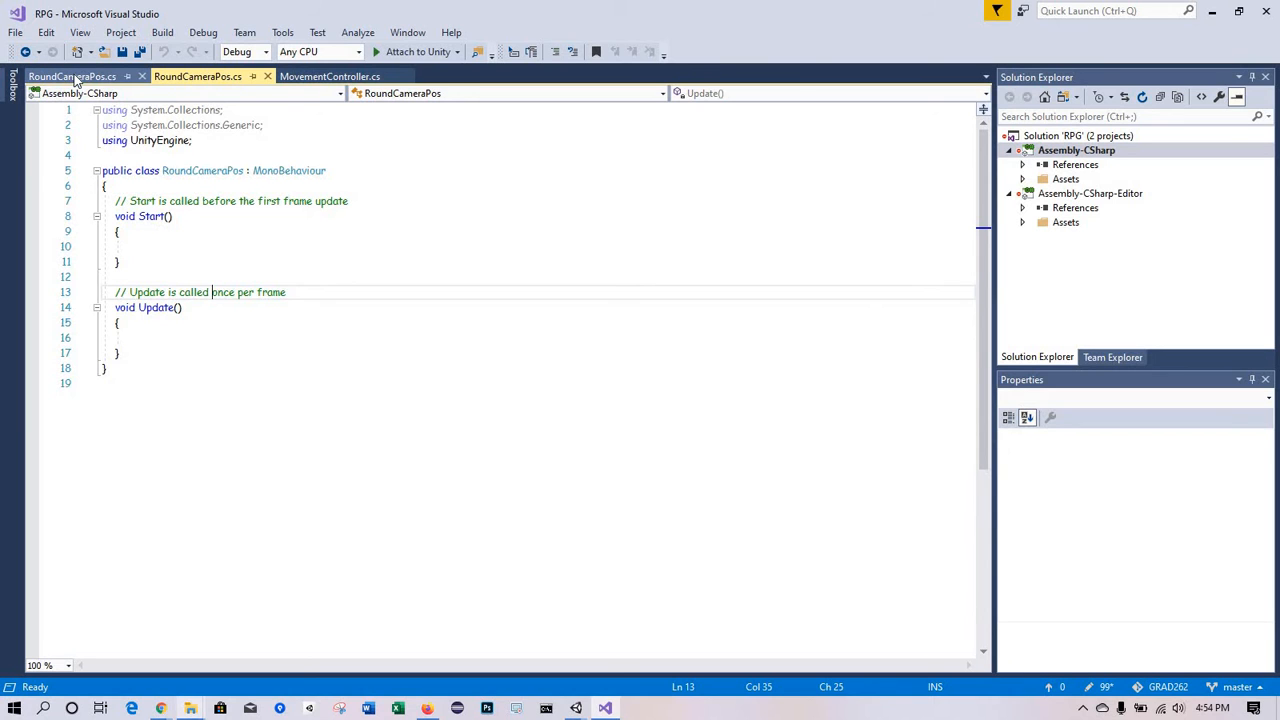
left_click(70, 76)
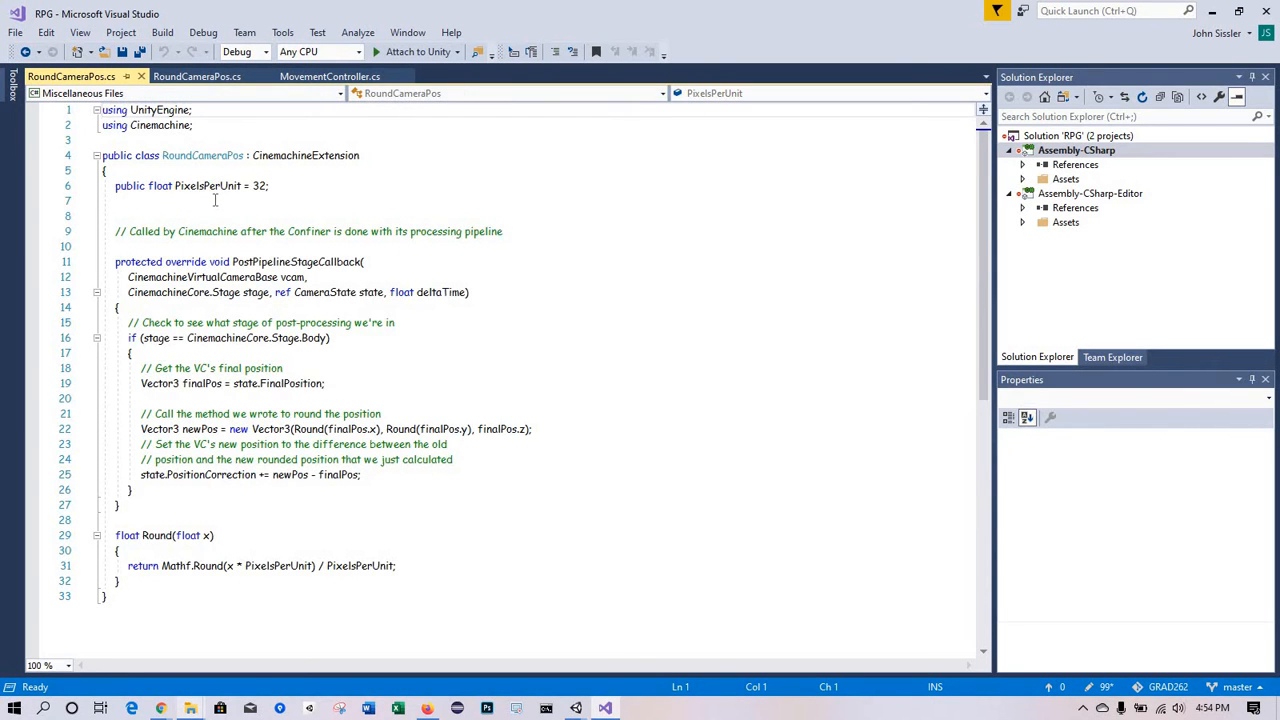
key("ctrl+a")
key("ctrl+c")
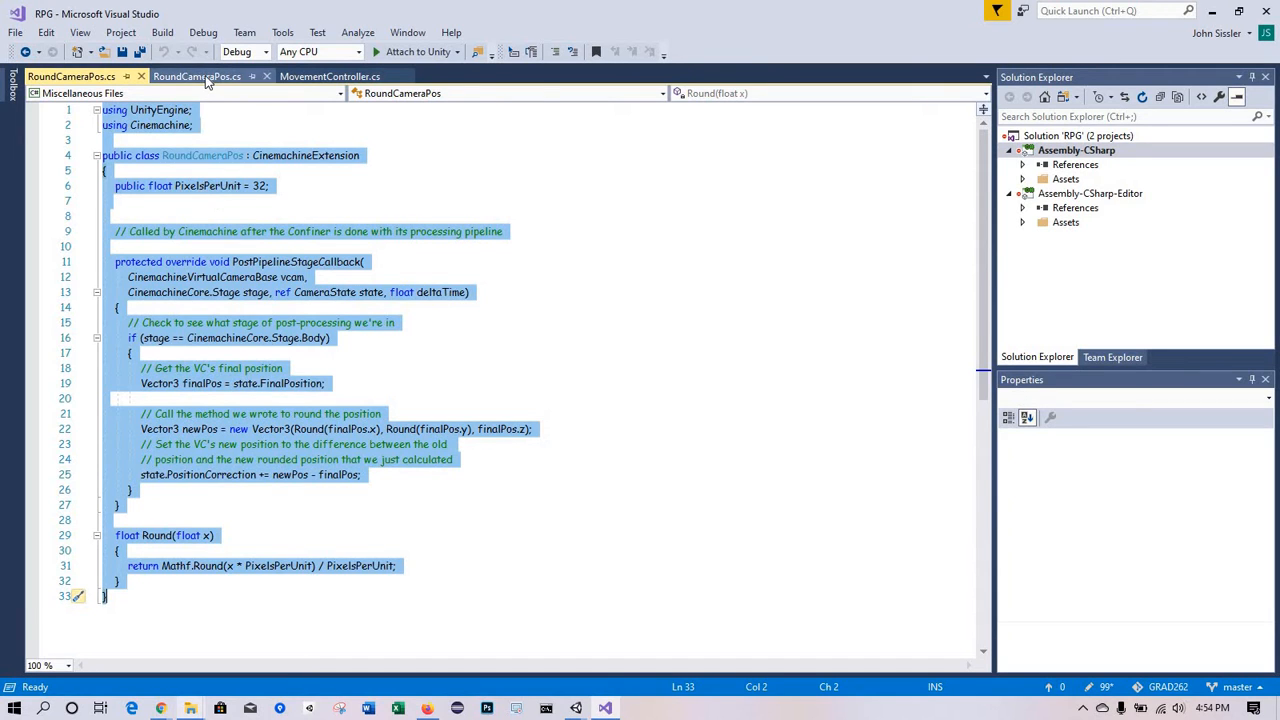
left_click(208, 80)
left_click(203, 174)
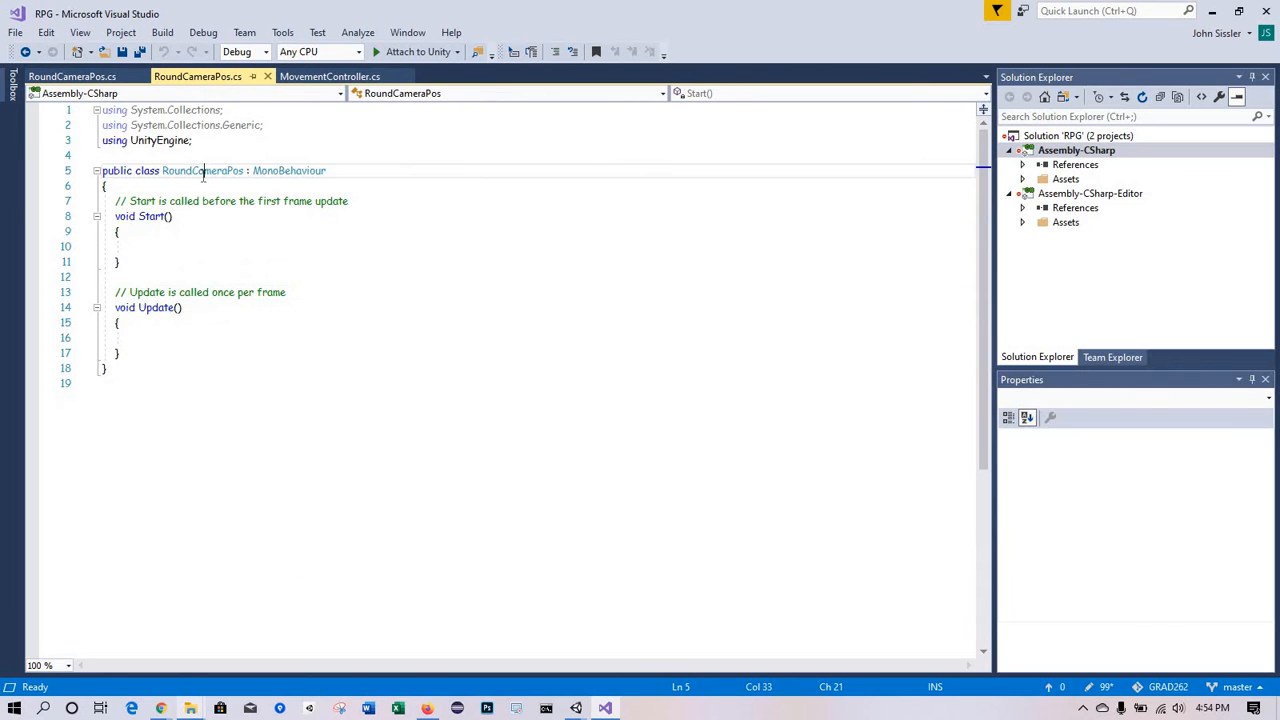
key("ctrl+a")
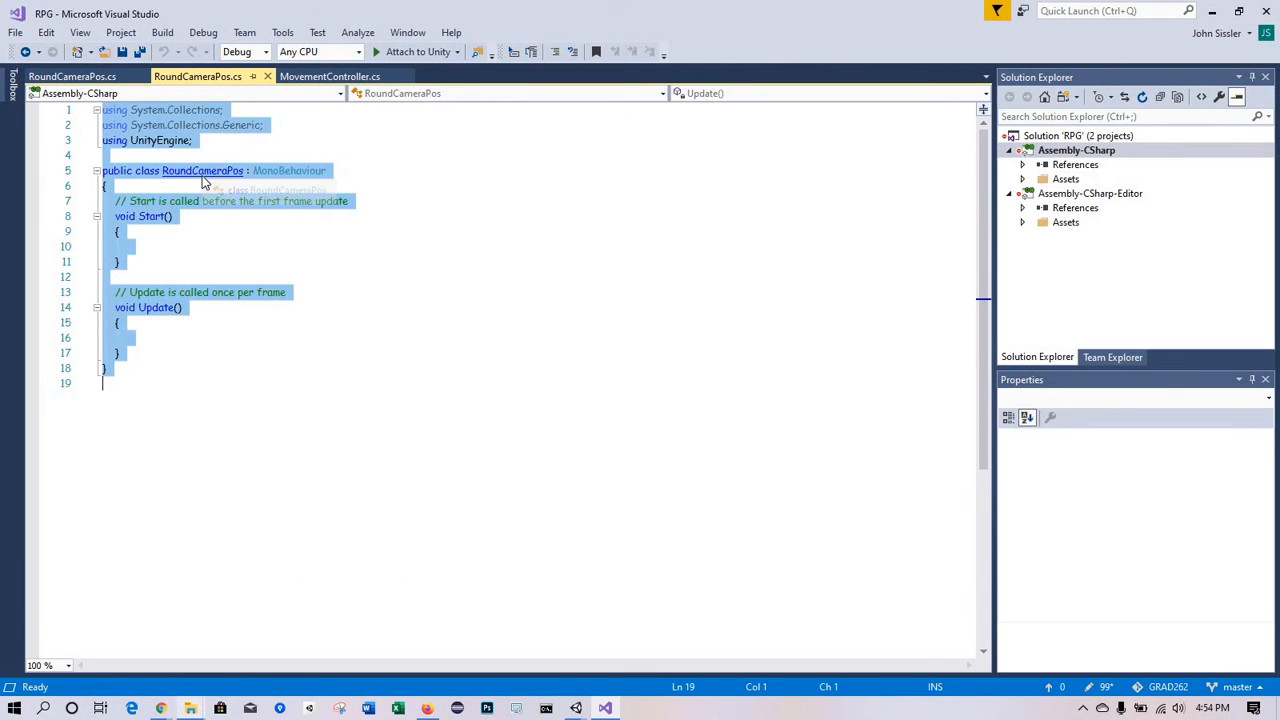
key("ctrl+v")
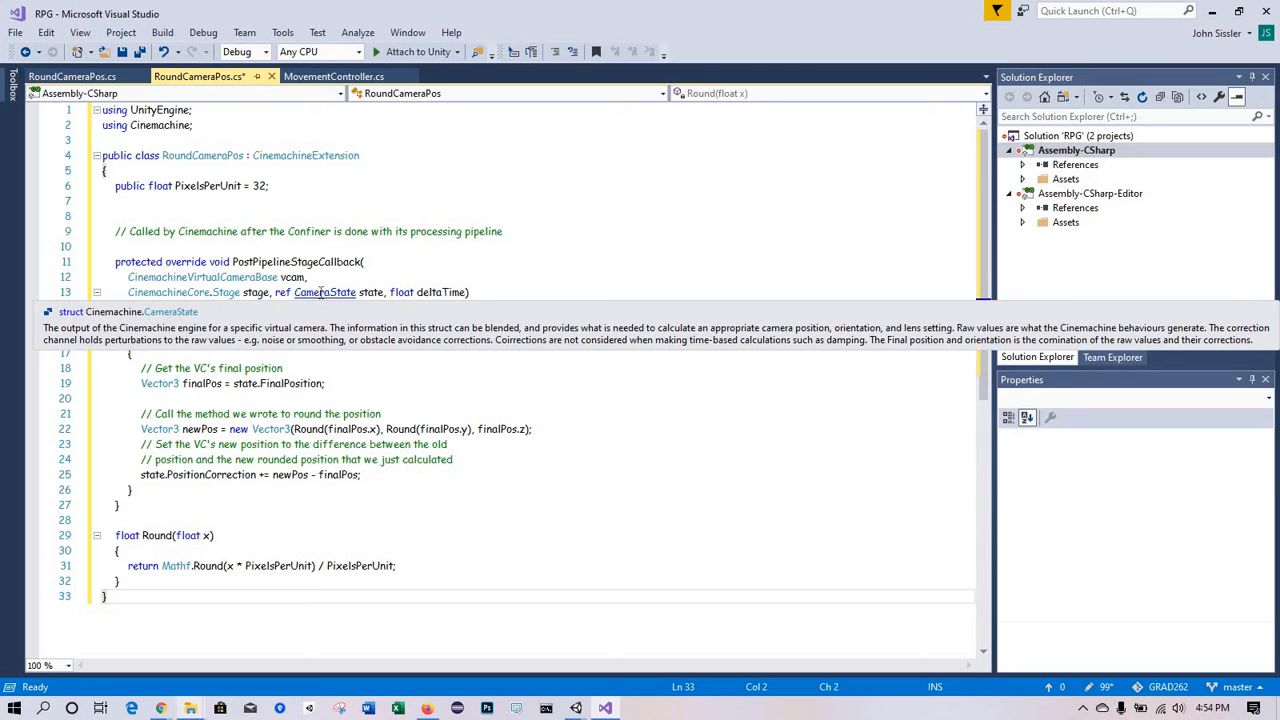
key("ctrl+s")
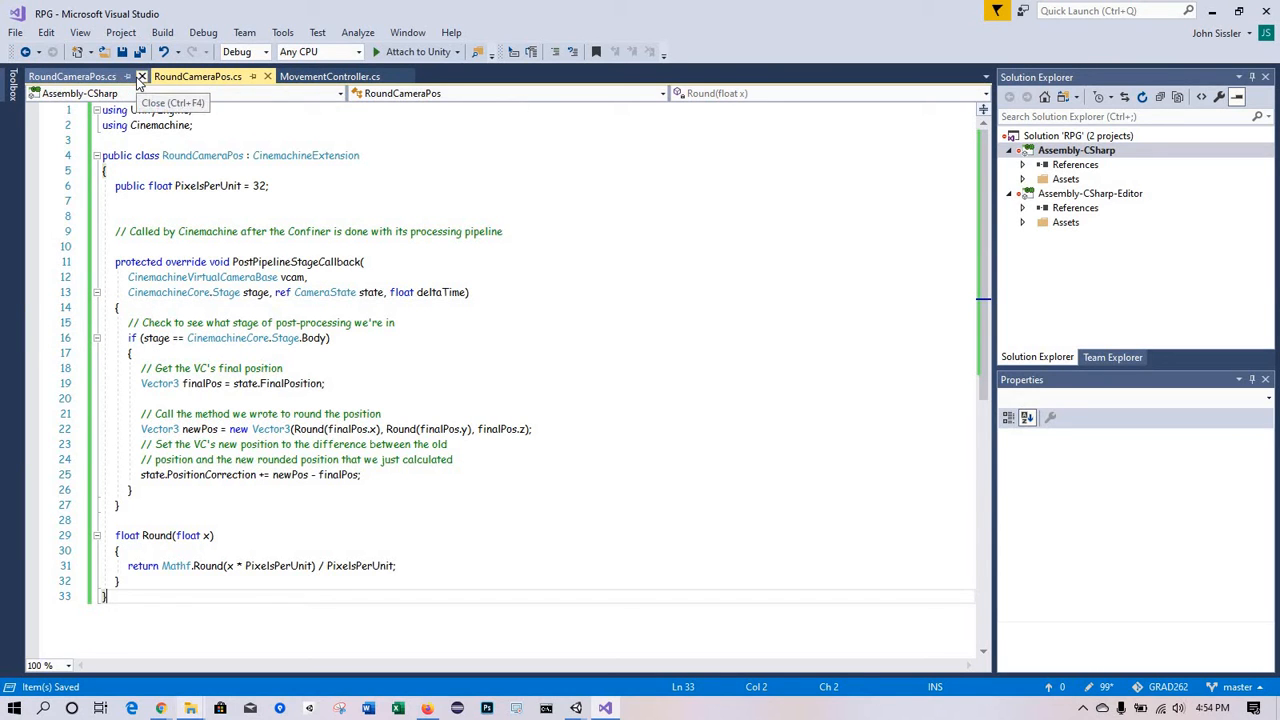
left_click(141, 77)
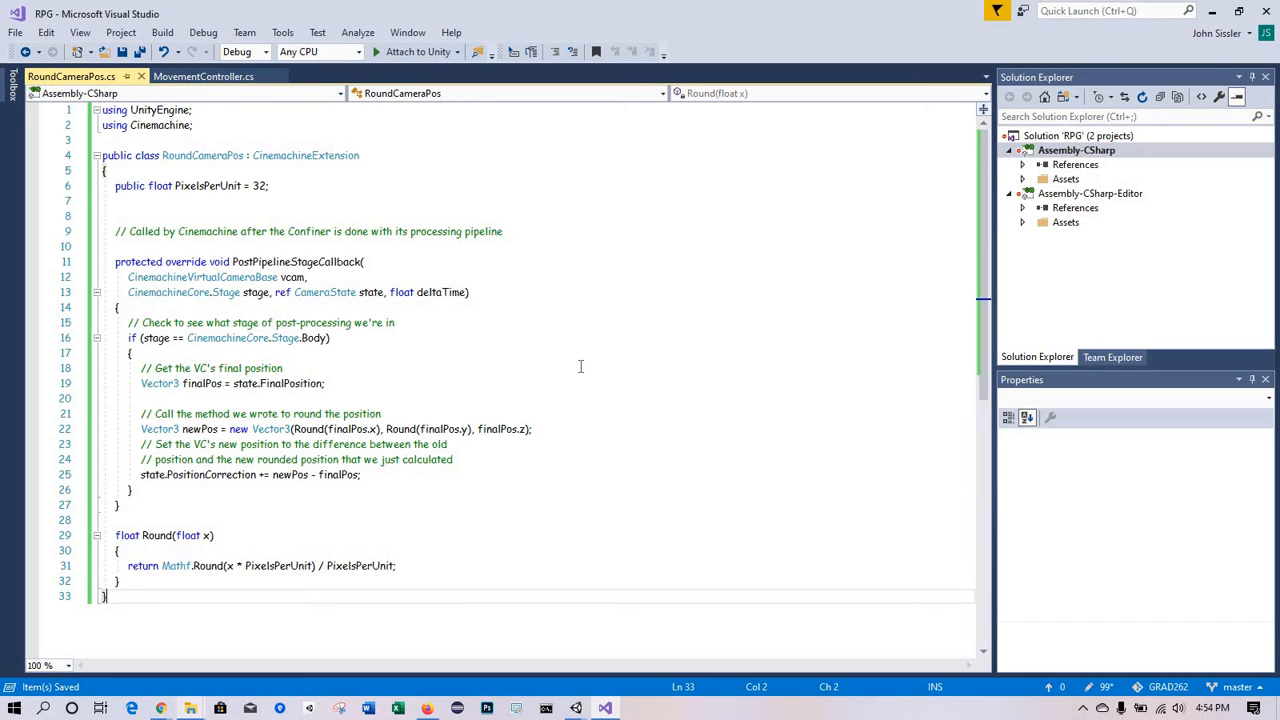
Switch back to the Unity RPG project and inspect the Round Camera Pos component on CM vcam1
mouse_move(576, 708)
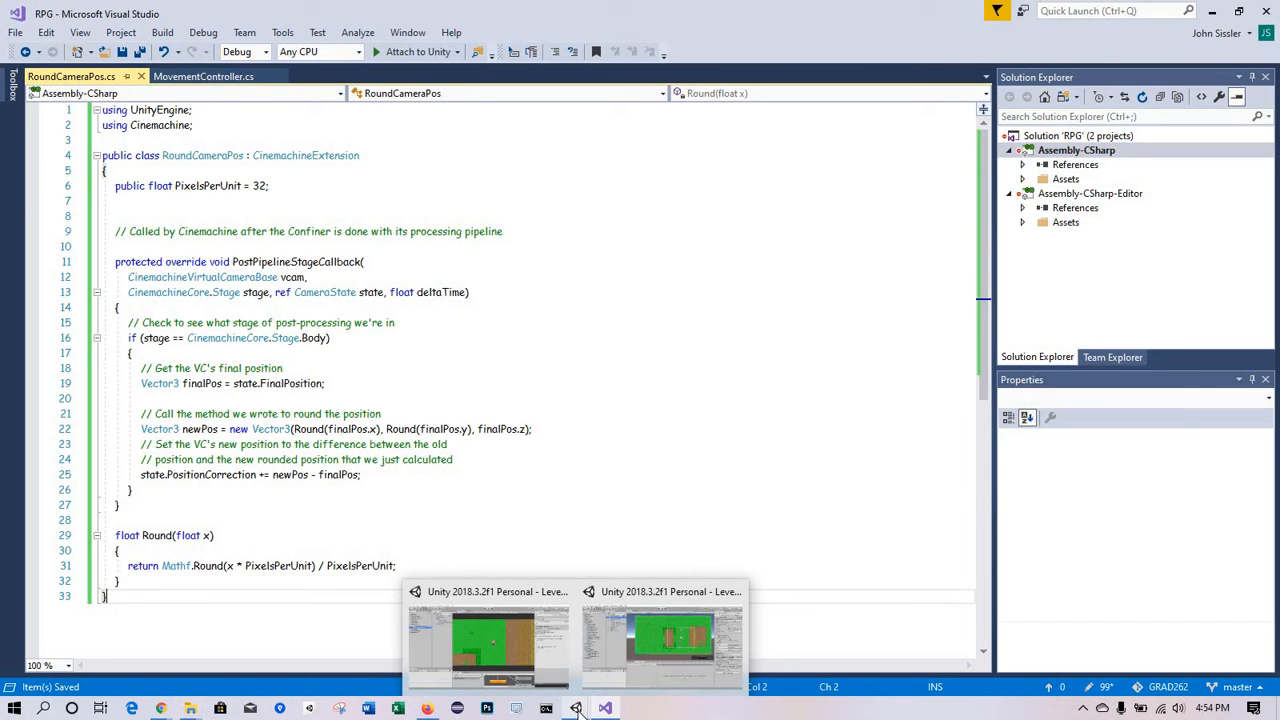
left_click(659, 665)
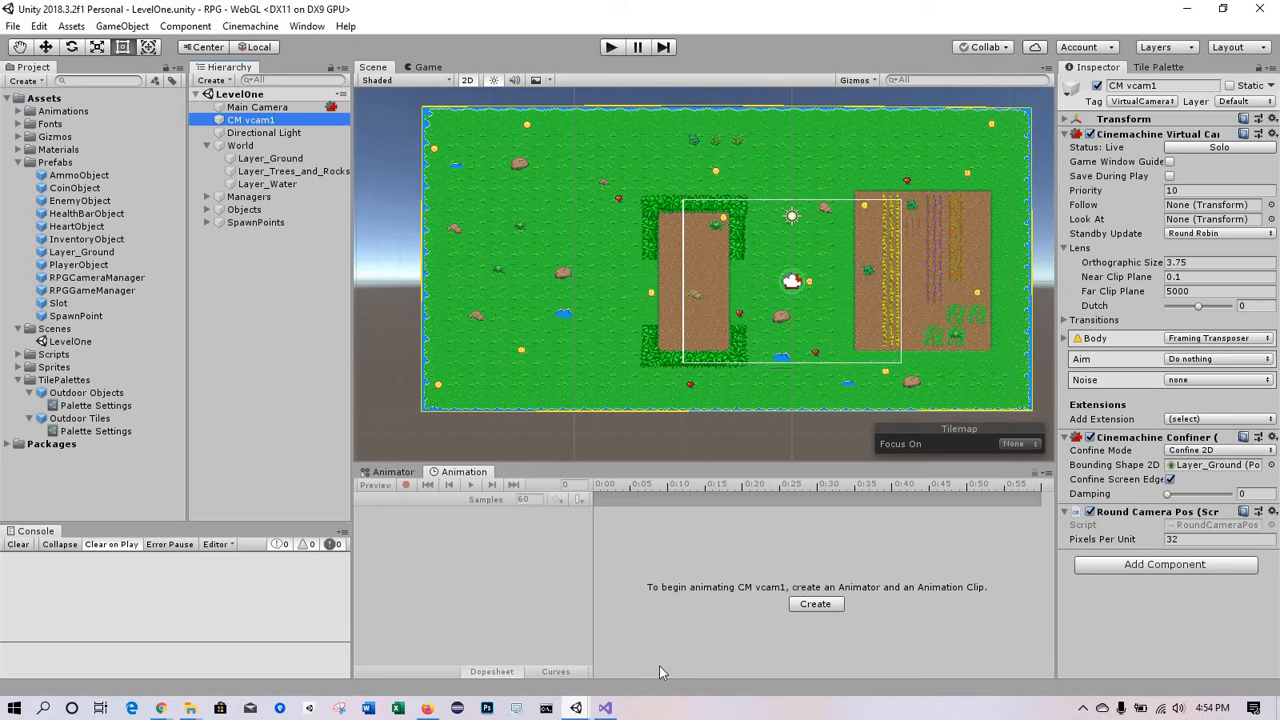
left_click(1187, 8)
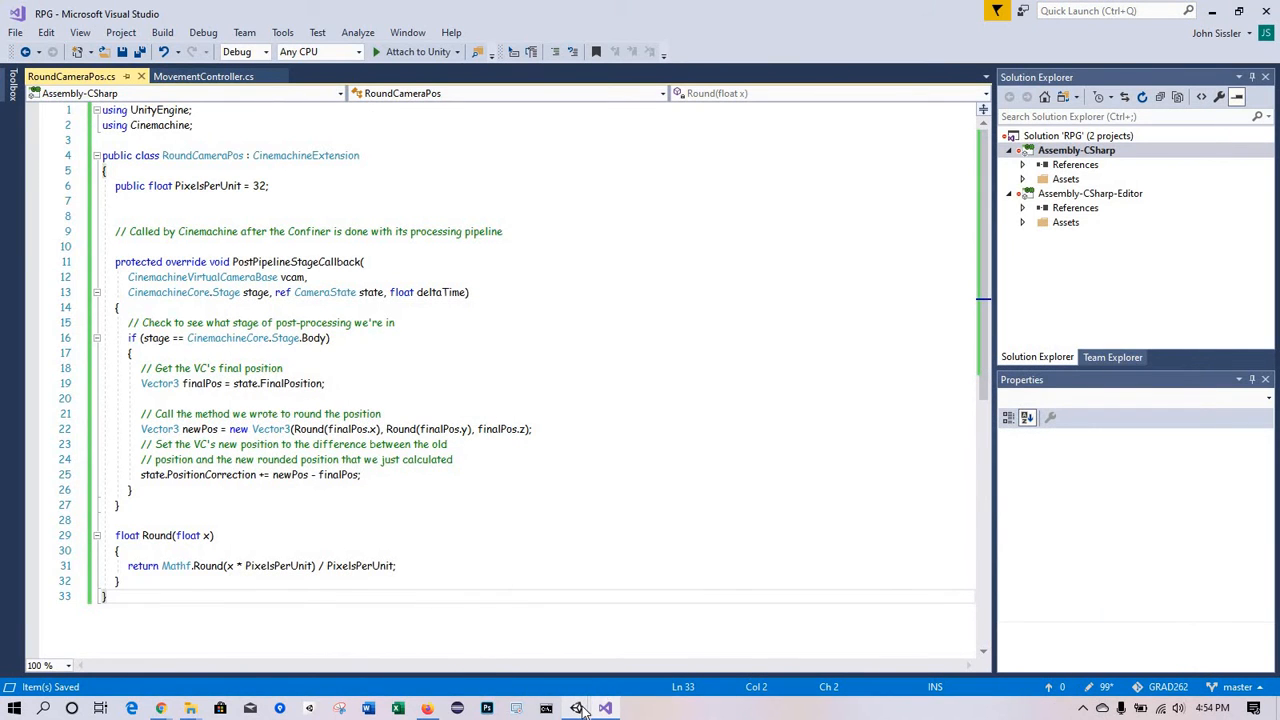
mouse_move(580, 708)
left_click(492, 650)
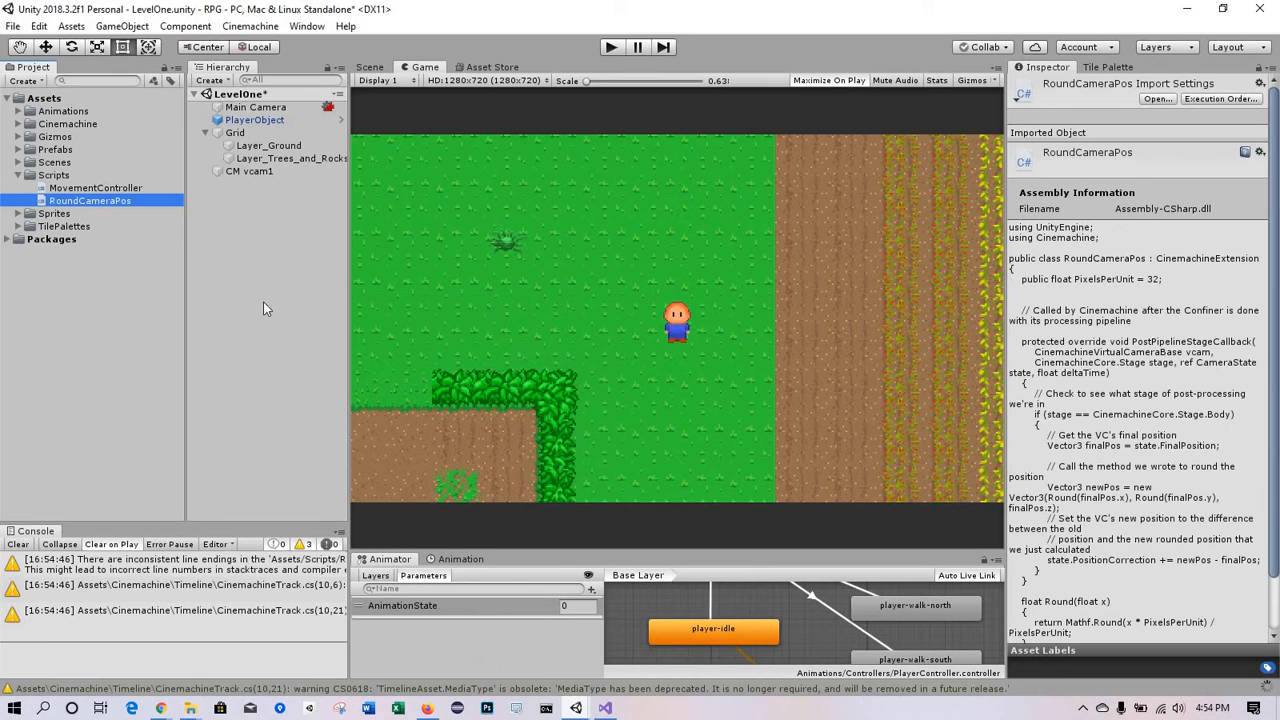
left_click(252, 172)
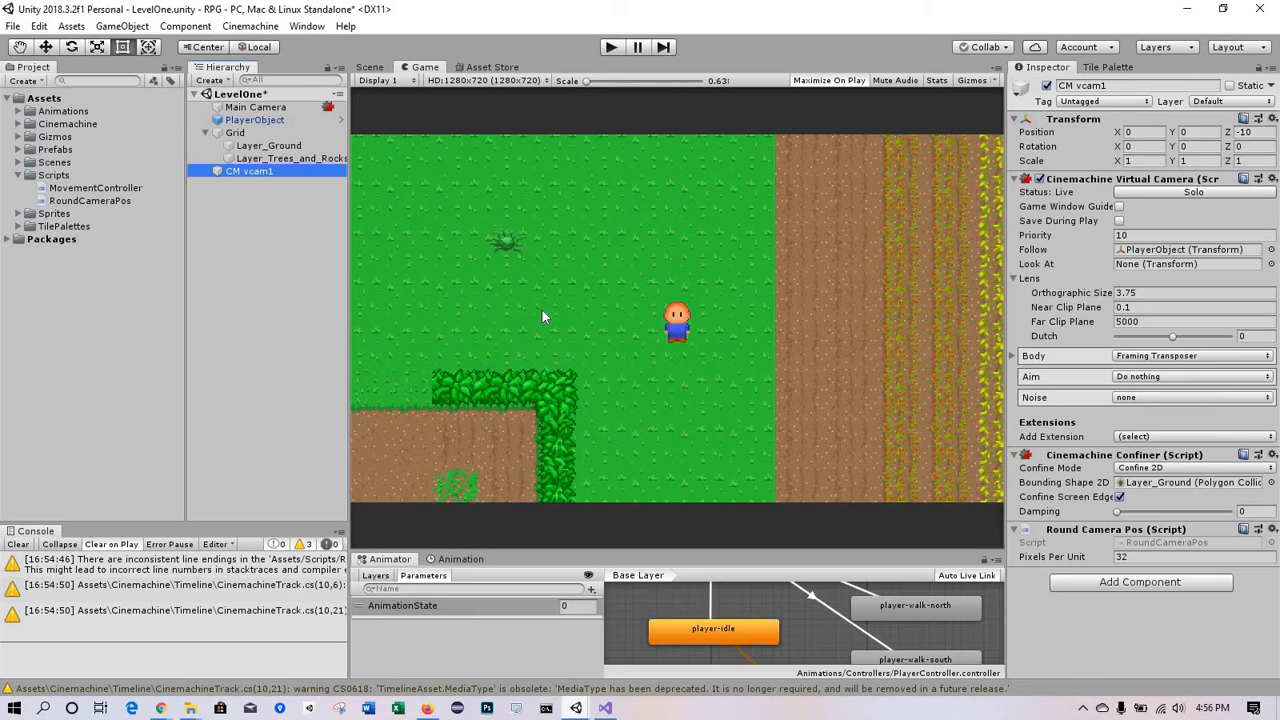
Collapse the Scripts folder and create a new folder named Materials directly under Assets
left_click(17, 176)
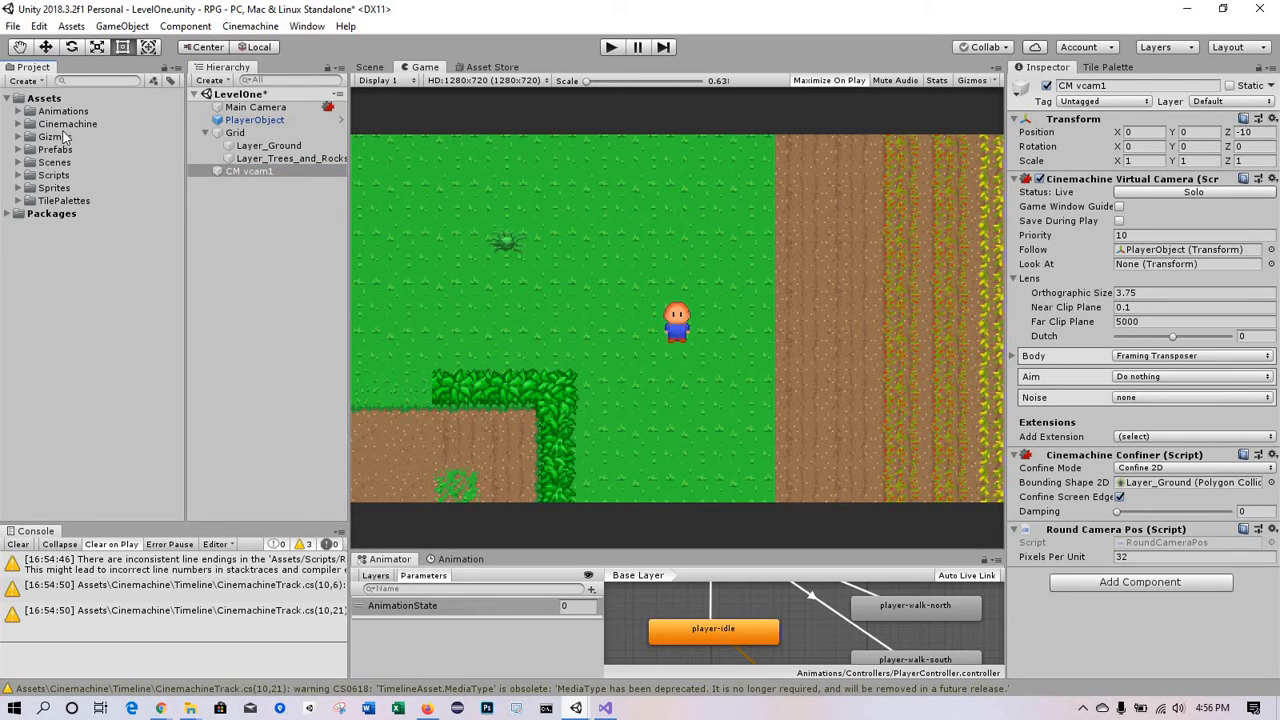
left_click(44, 100)
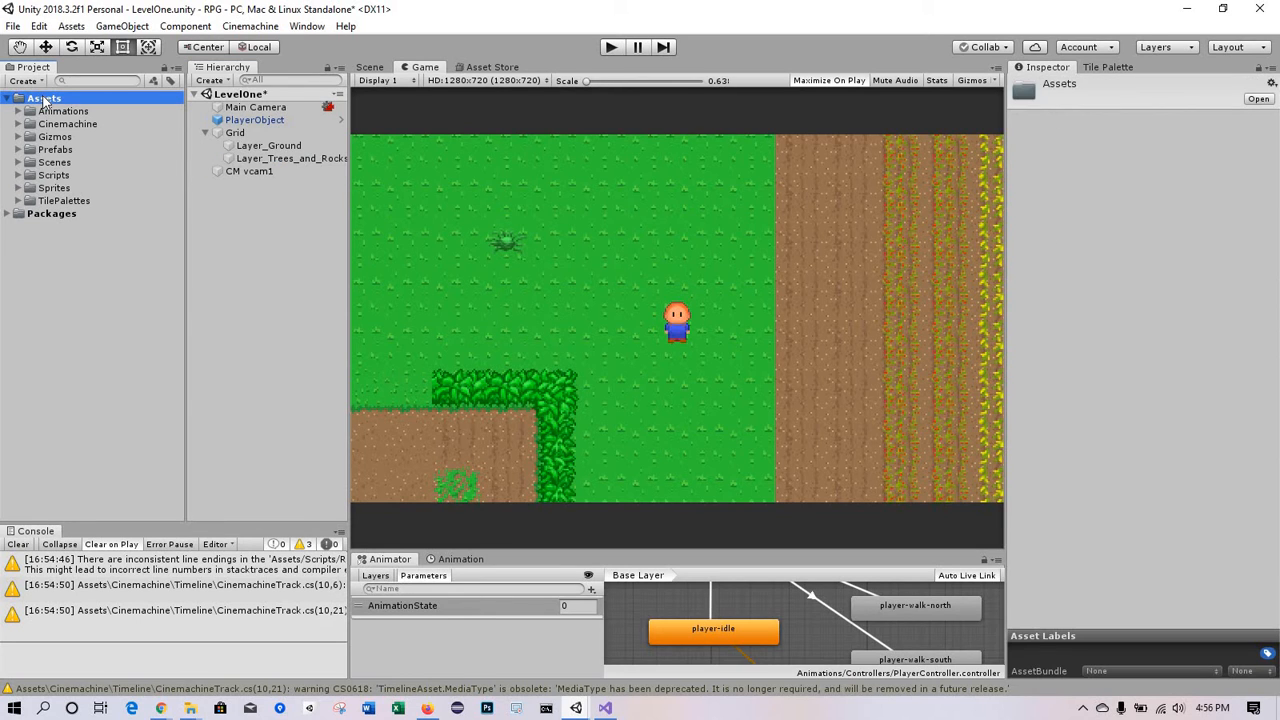
right_click(44, 100)
mouse_move(92, 108)
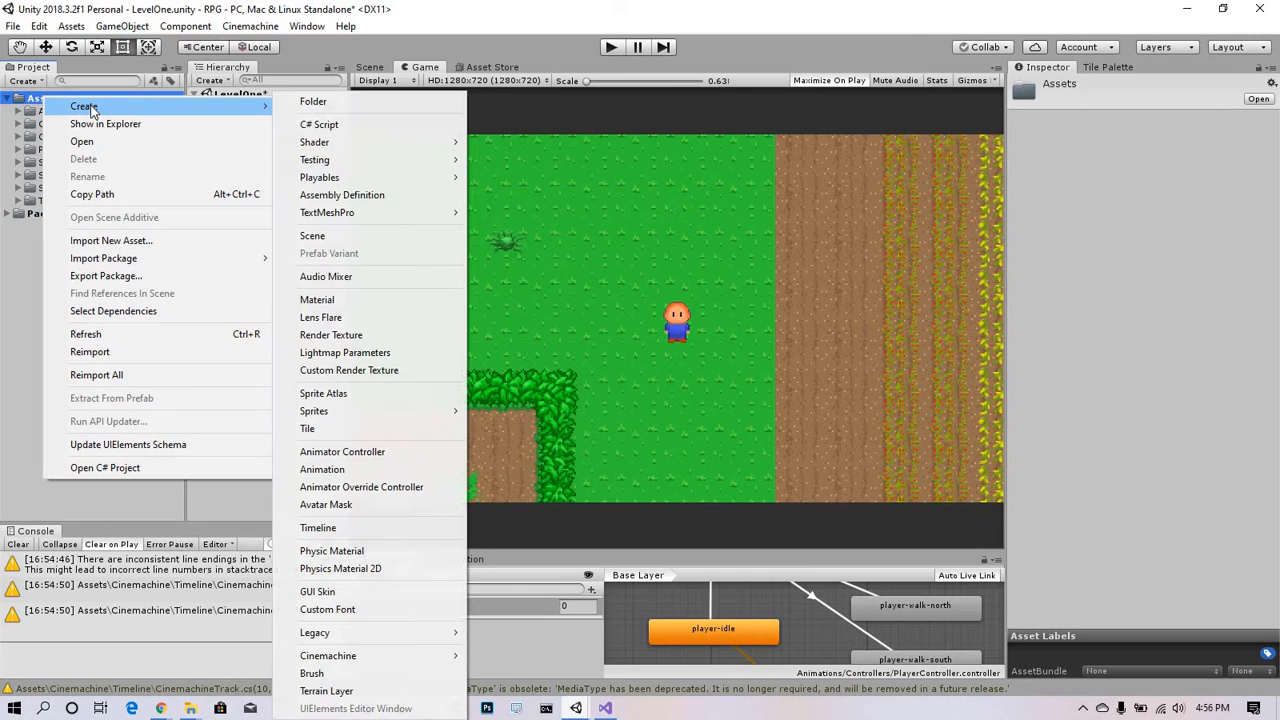
left_click(322, 104)
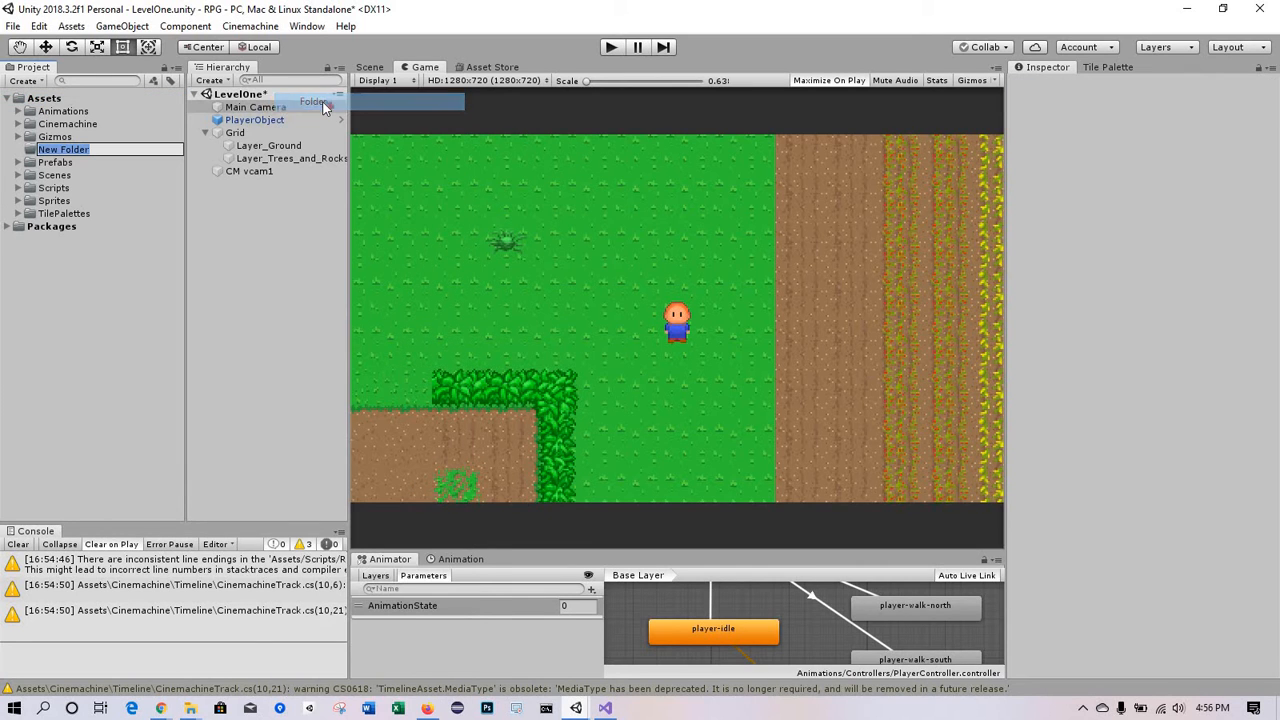
type("Mater")
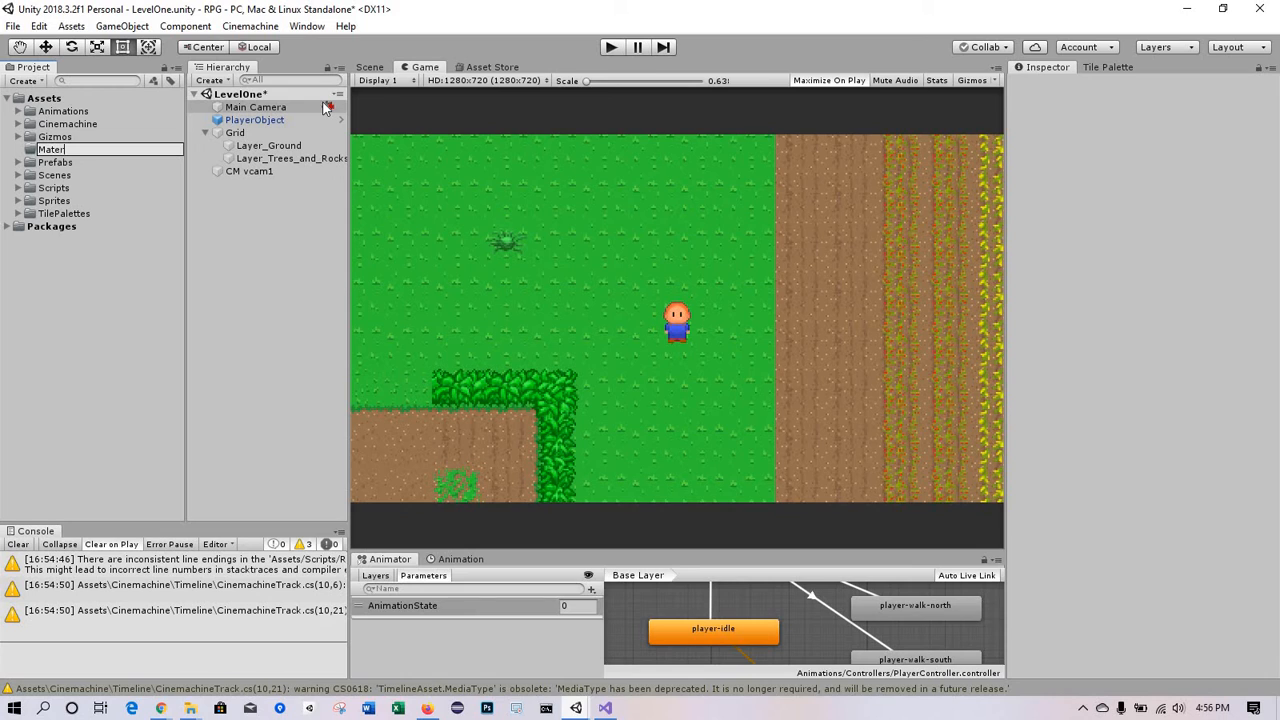
type("ials")
key("Return")
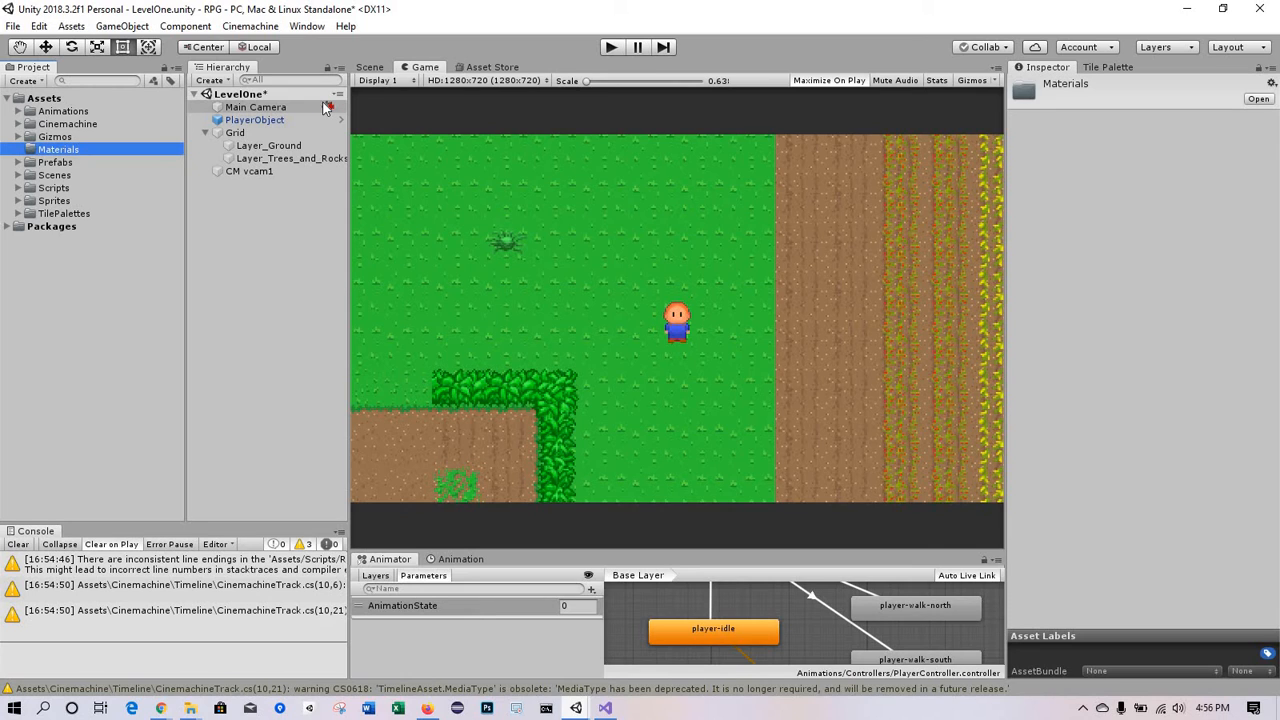
left_click(60, 153)
left_click(50, 141)
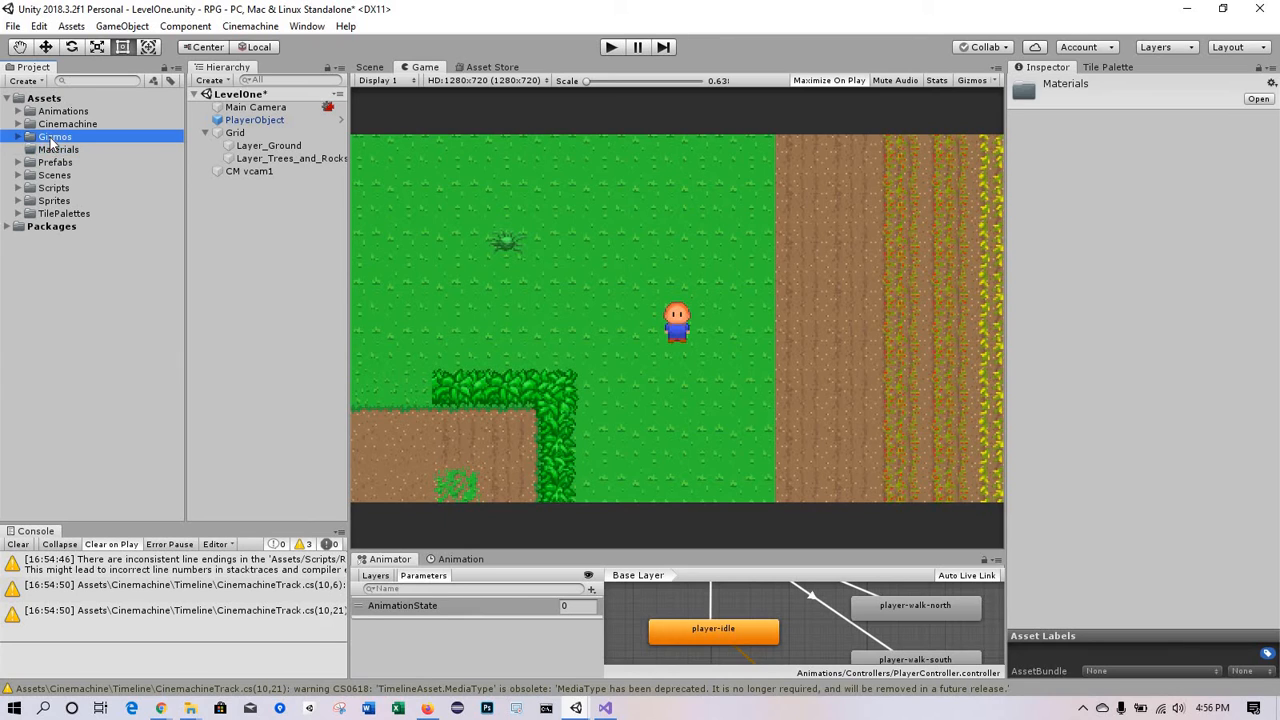
left_click_drag(50, 141, 46, 155)
left_click(46, 155)
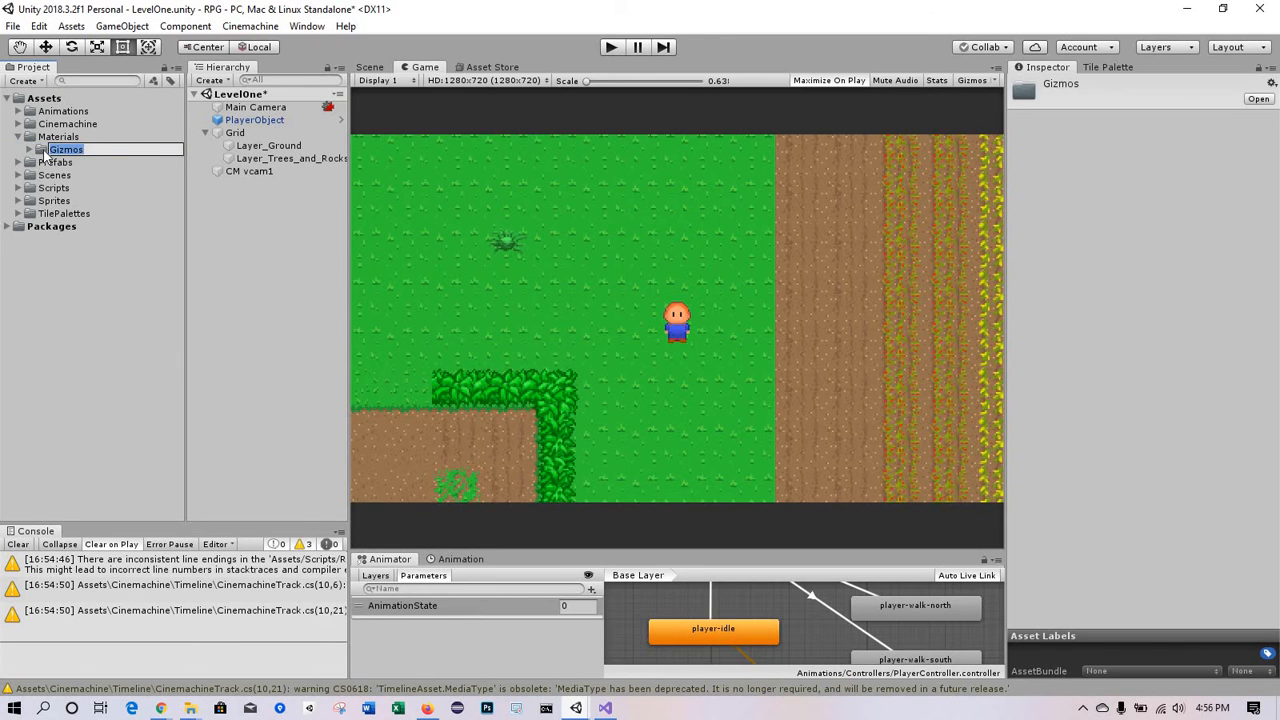
key("ctrl+z")
key("ctrl+z")
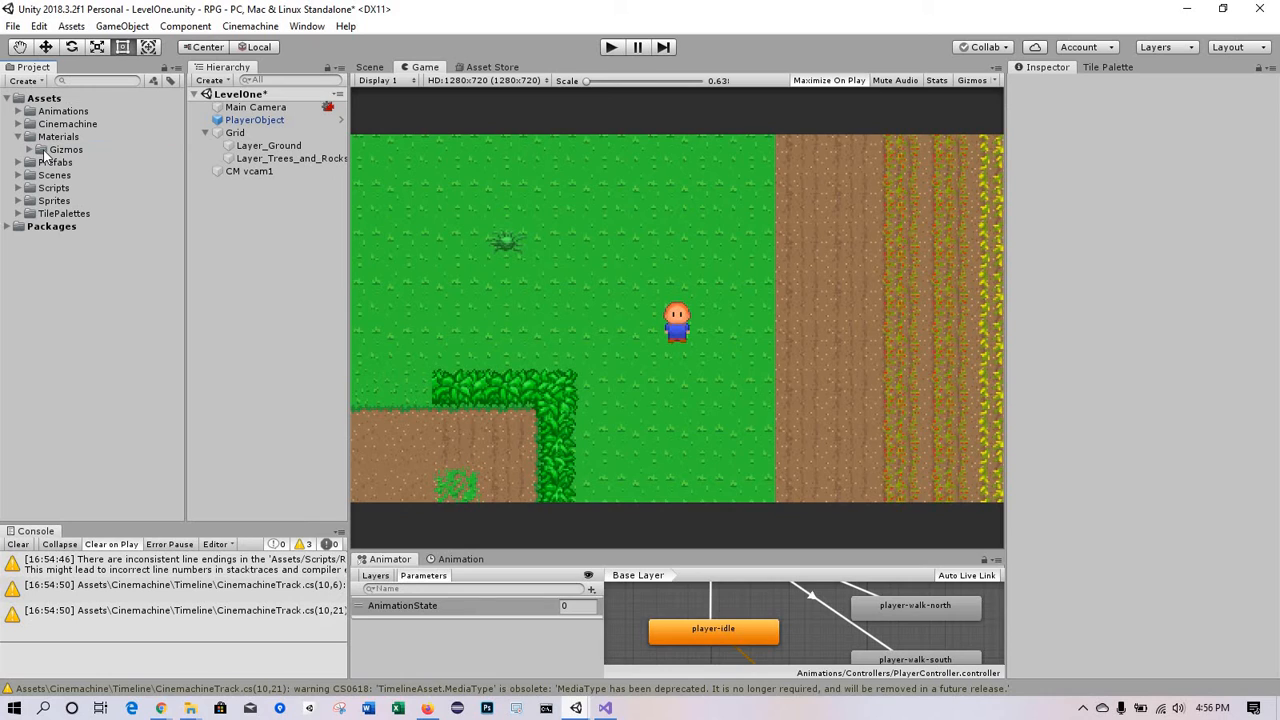
key("ctrl+z")
Create a new material named Sprite2D inside the Materials folder
left_click(28, 80)
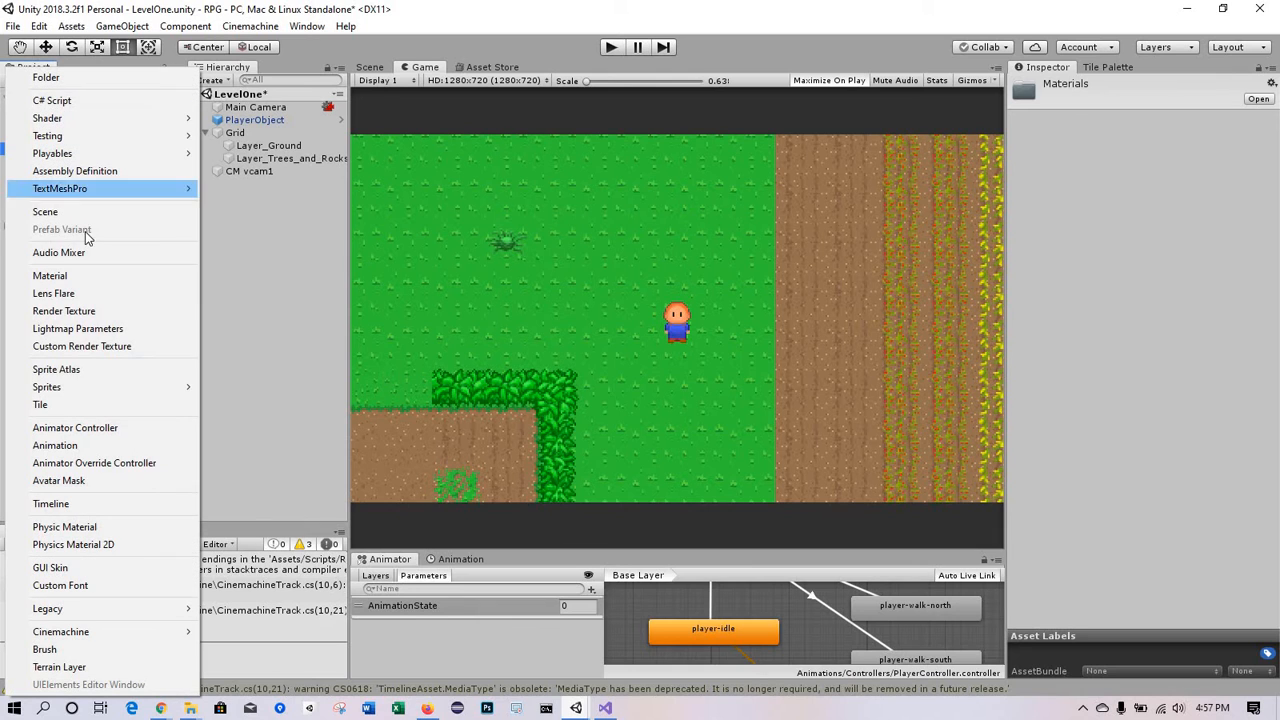
left_click(68, 276)
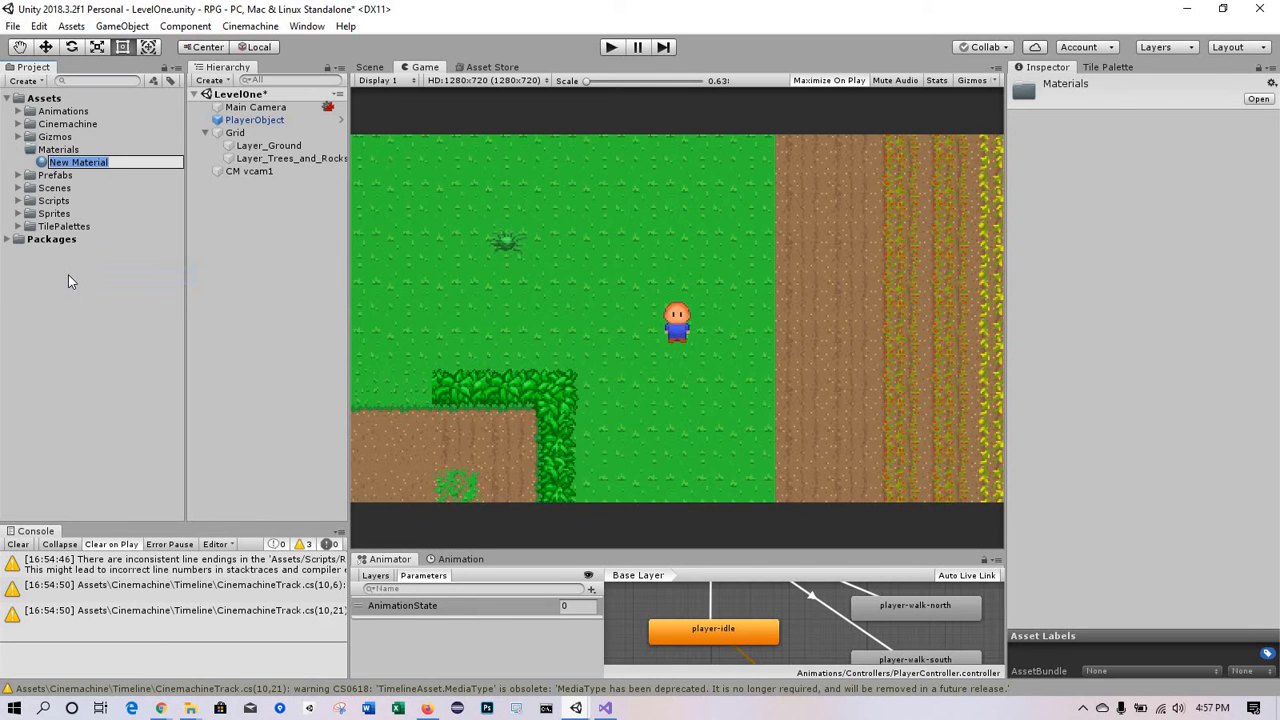
type("S")
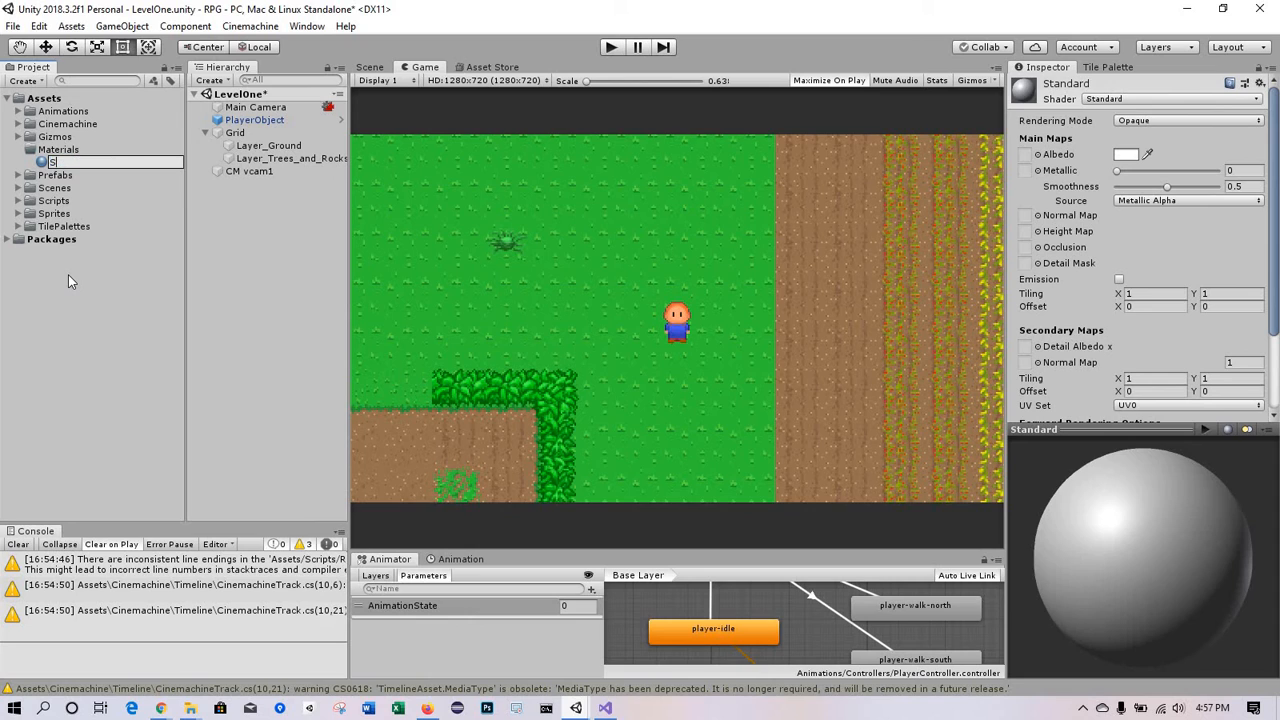
type("prite2D")
key("Return")
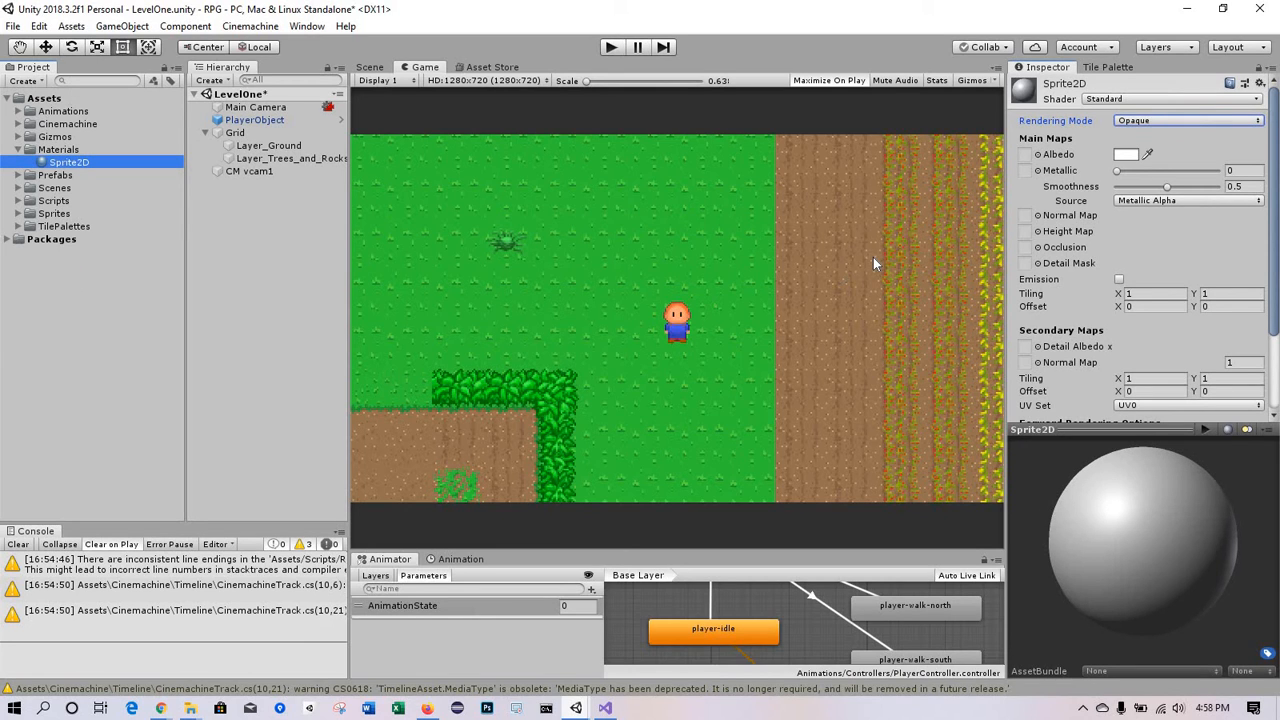
Set the Sprite2D material's shader to Sprites/Default and enable Pixel snap
left_click(1143, 97)
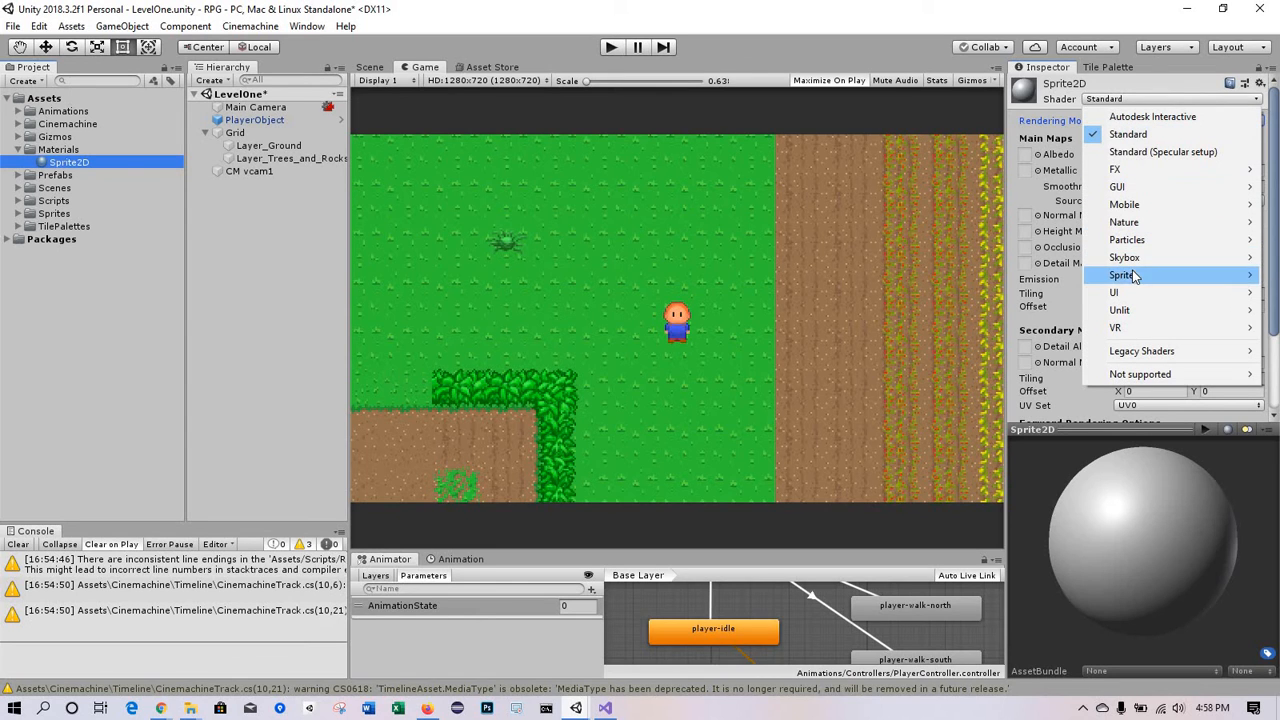
mouse_move(1125, 275)
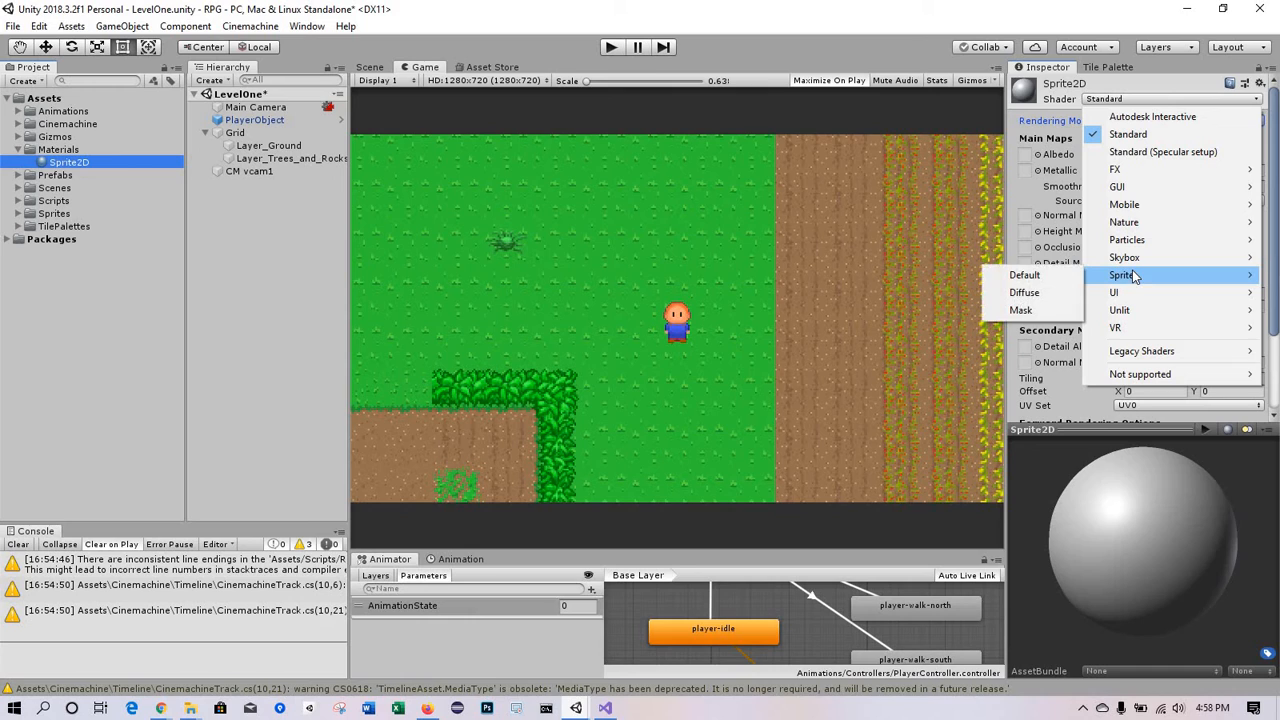
left_click(1034, 276)
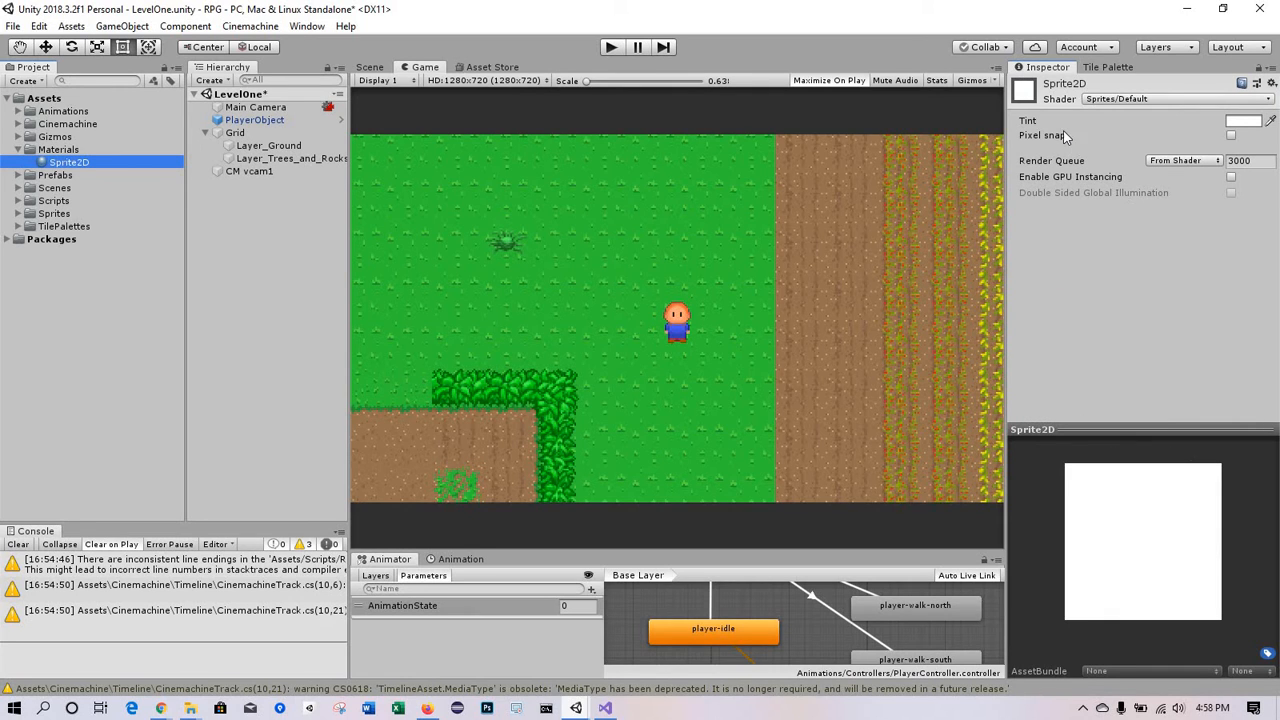
left_click(1231, 135)
Assign the Sprite2D material to the Tilemap Renderer of Layer_Ground
left_click(255, 148)
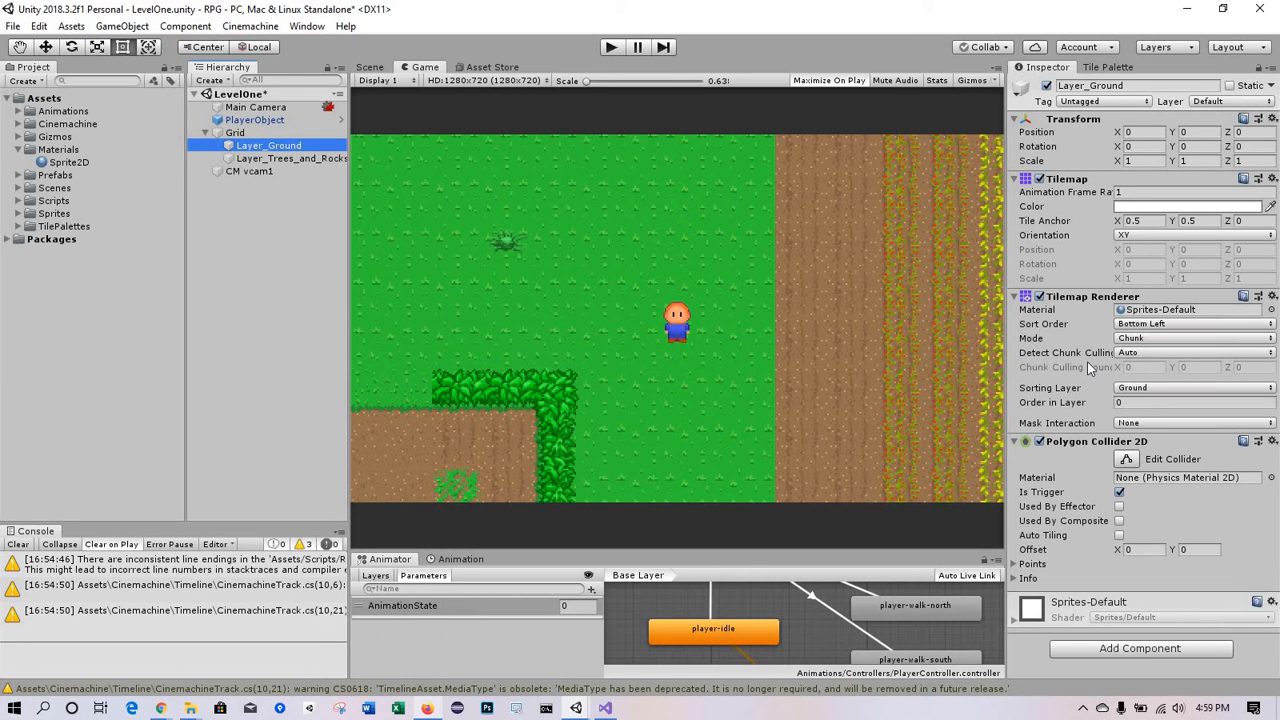
left_click(1208, 311)
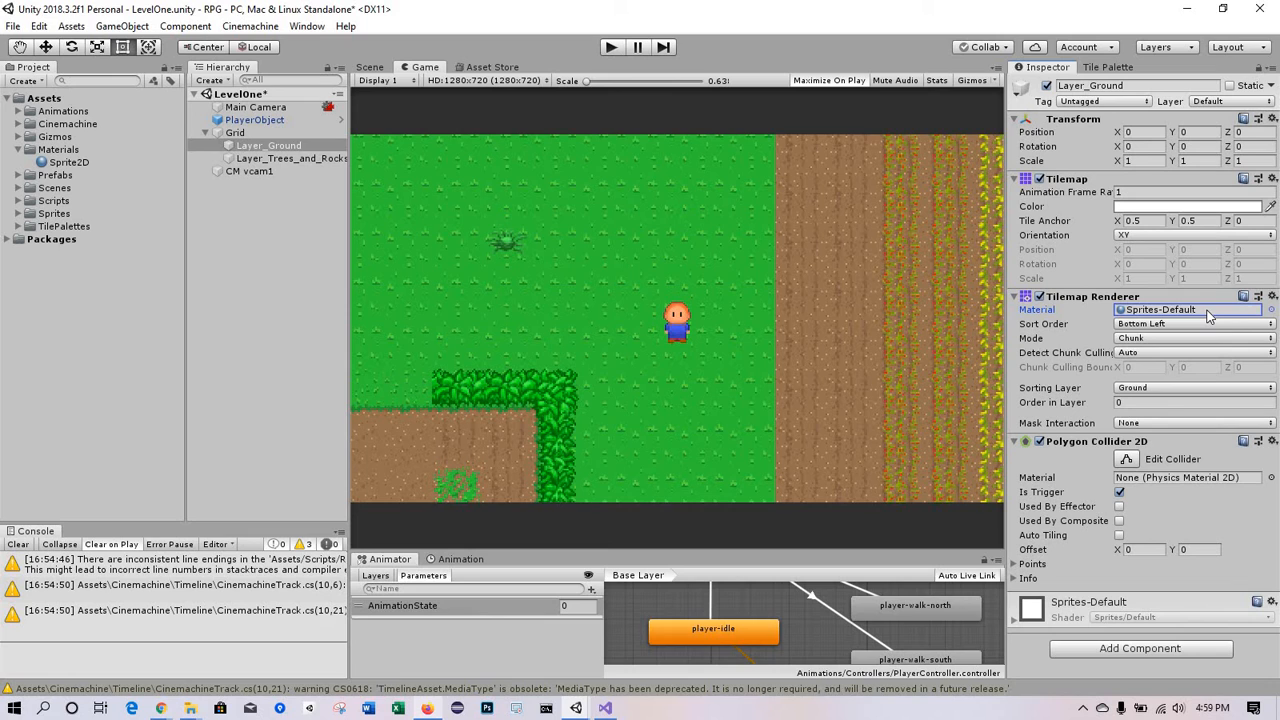
left_click(1272, 311)
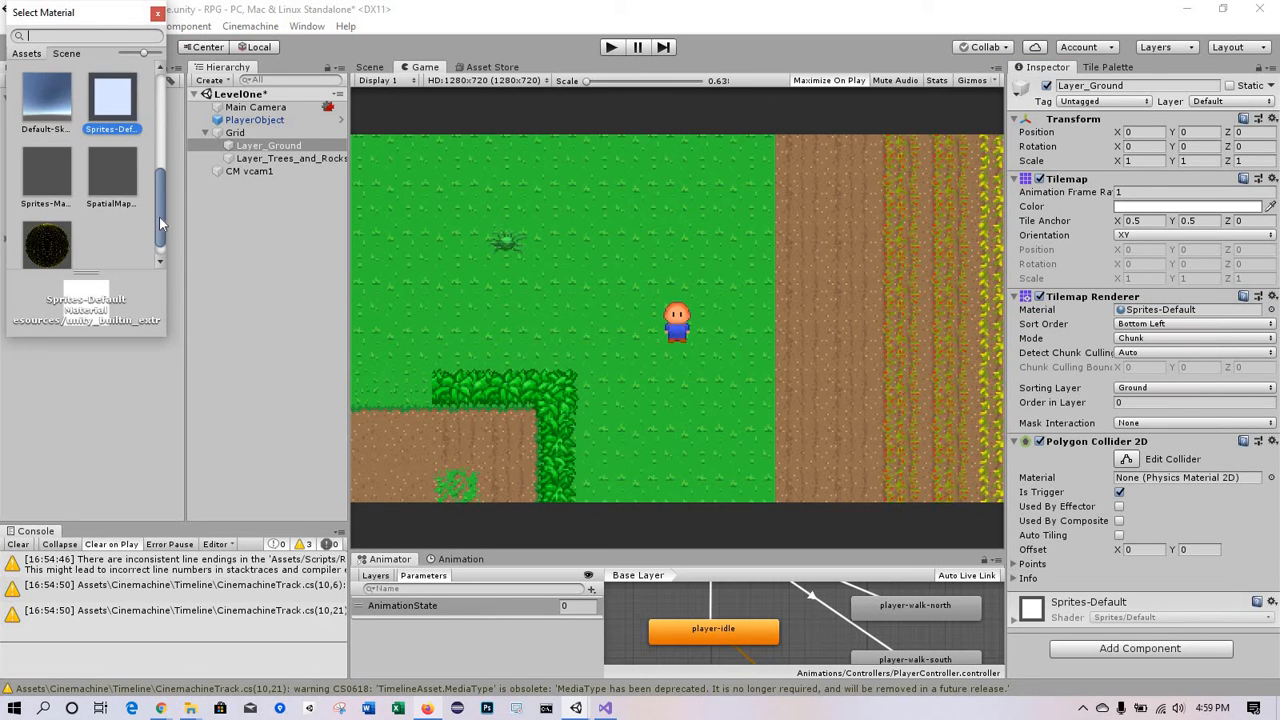
left_click_drag(162, 220, 162, 258)
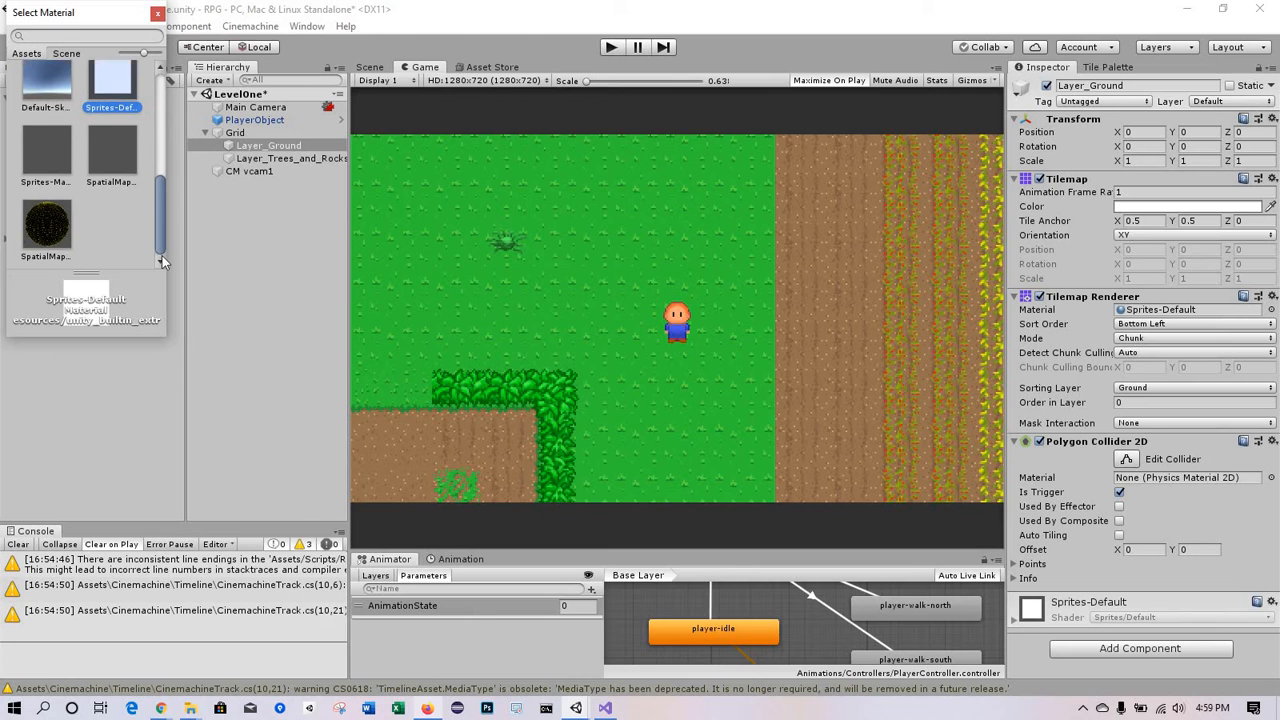
left_click(160, 155)
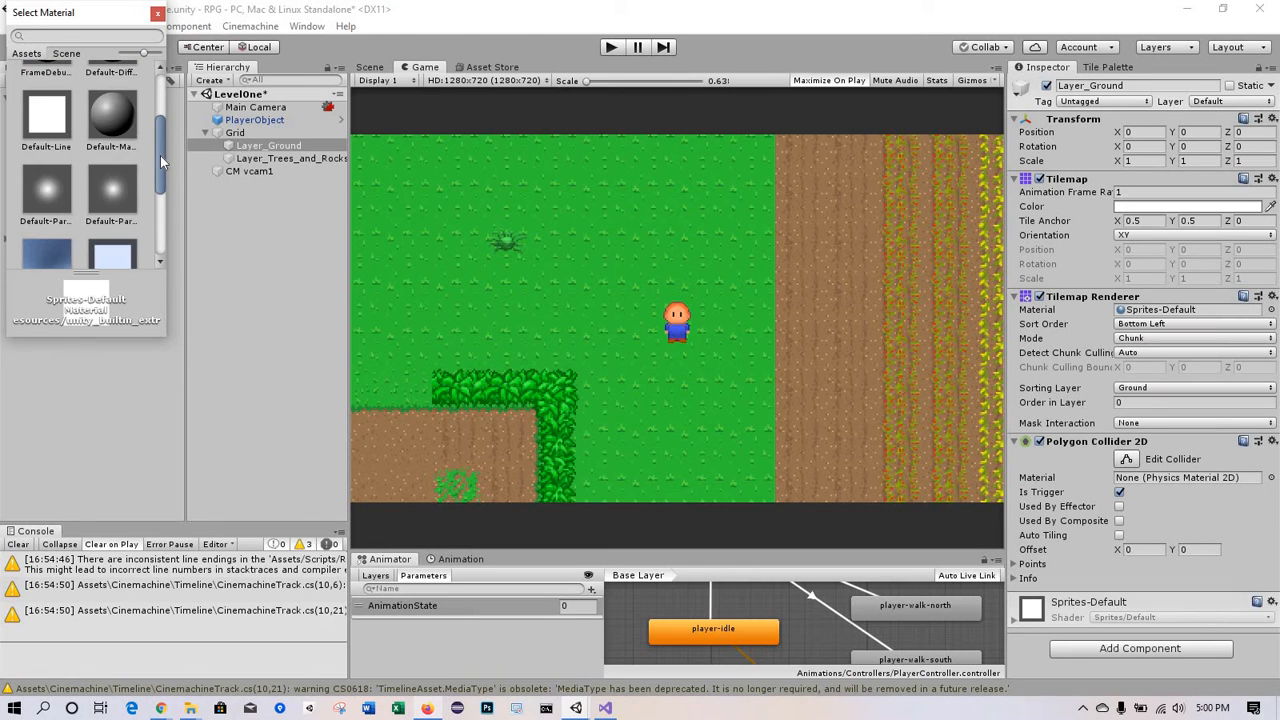
left_click(160, 92)
double_click(125, 96)
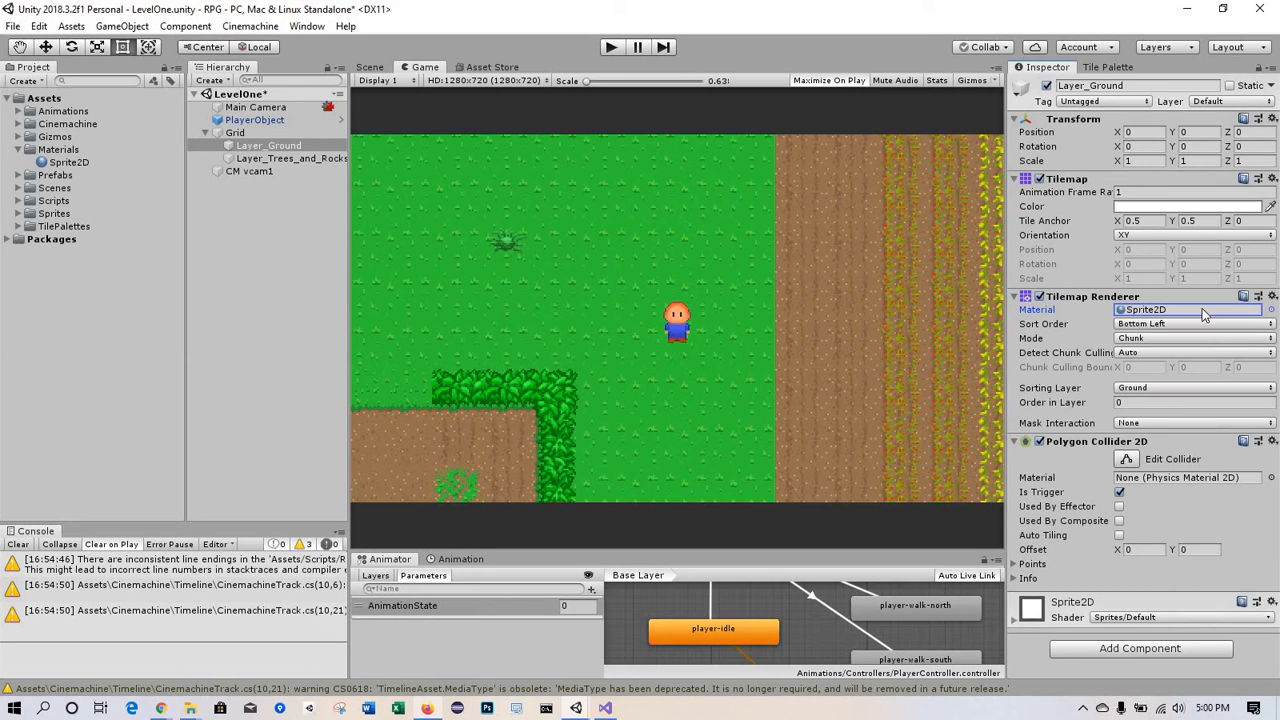
Assign the Sprite2D material to the Tilemap Renderer of Layer_Trees_and_Rocks and save the scene
left_click(255, 159)
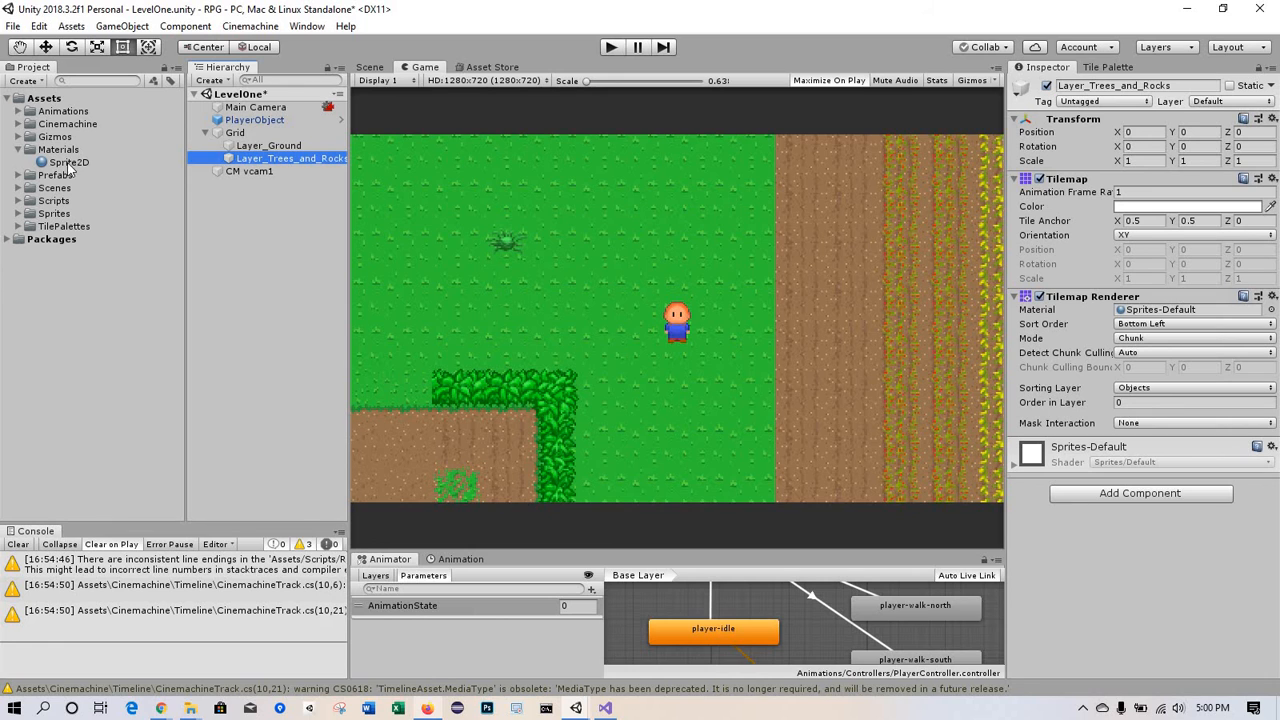
left_click_drag(68, 170, 1166, 310)
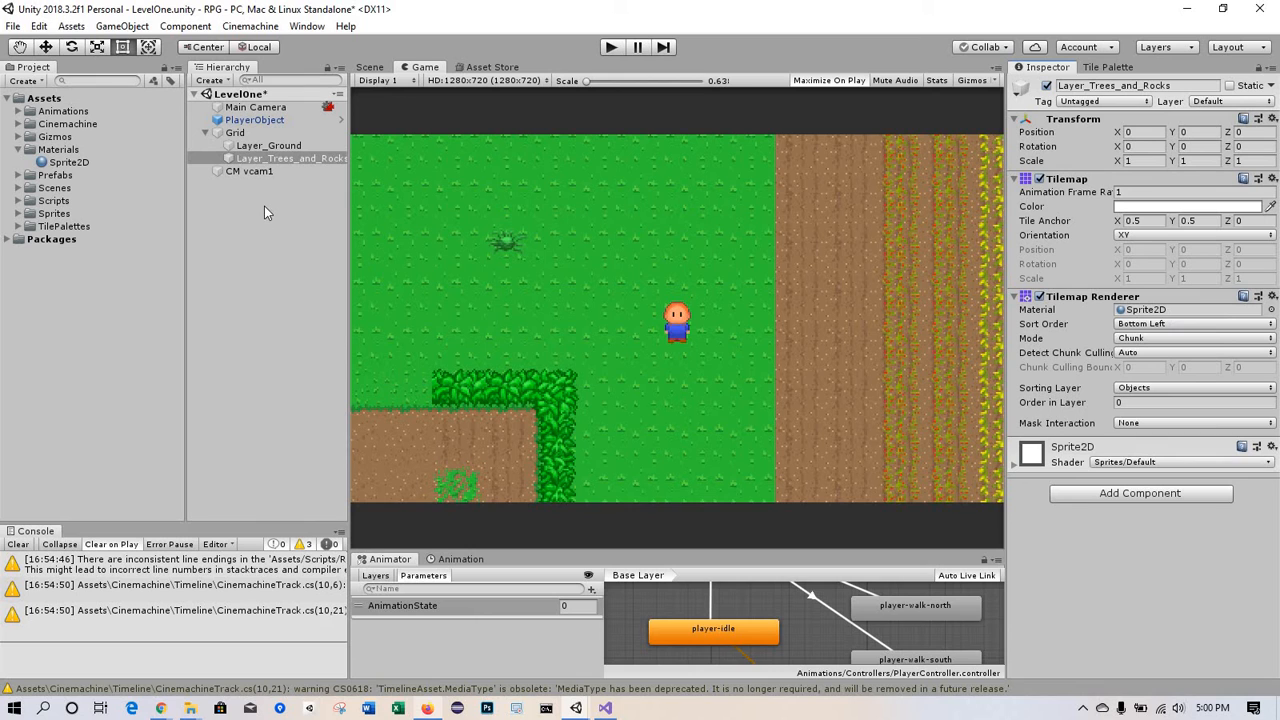
key("ctrl+s")
Run the game, walk the player around the map to check camera and sprite rendering, and stop play mode
left_click(609, 49)
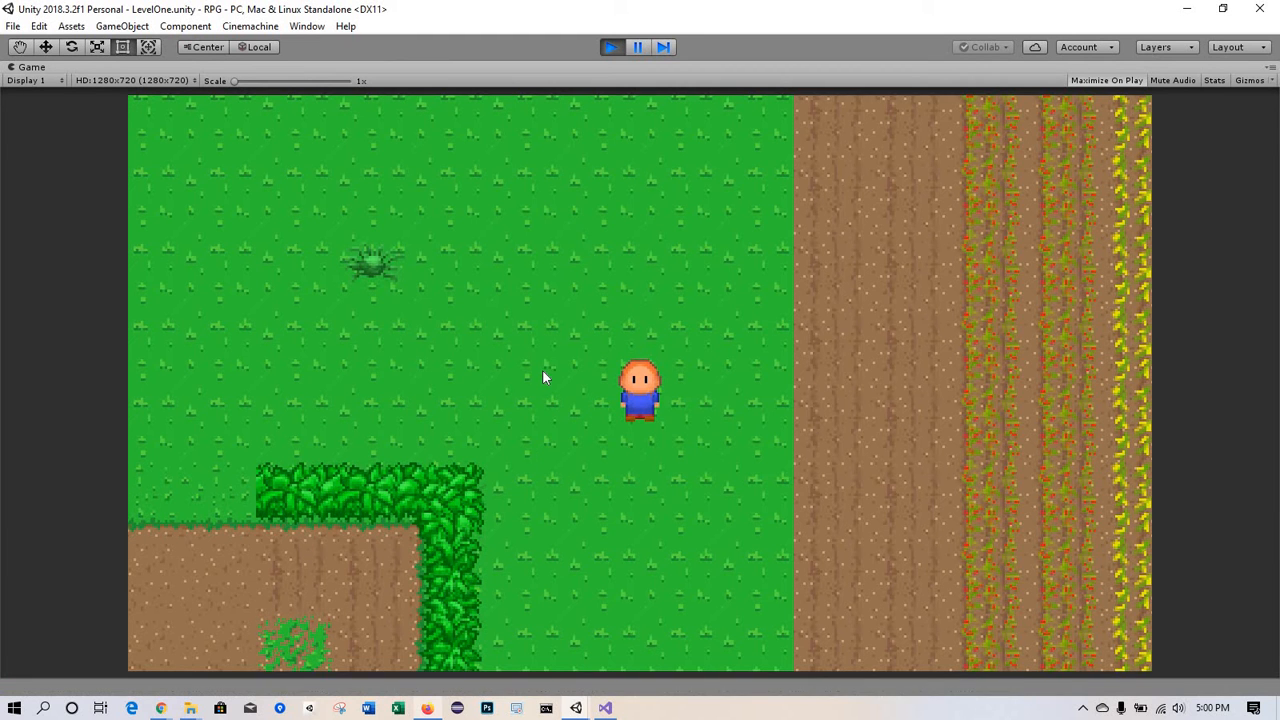
key("Up")
key("Left")
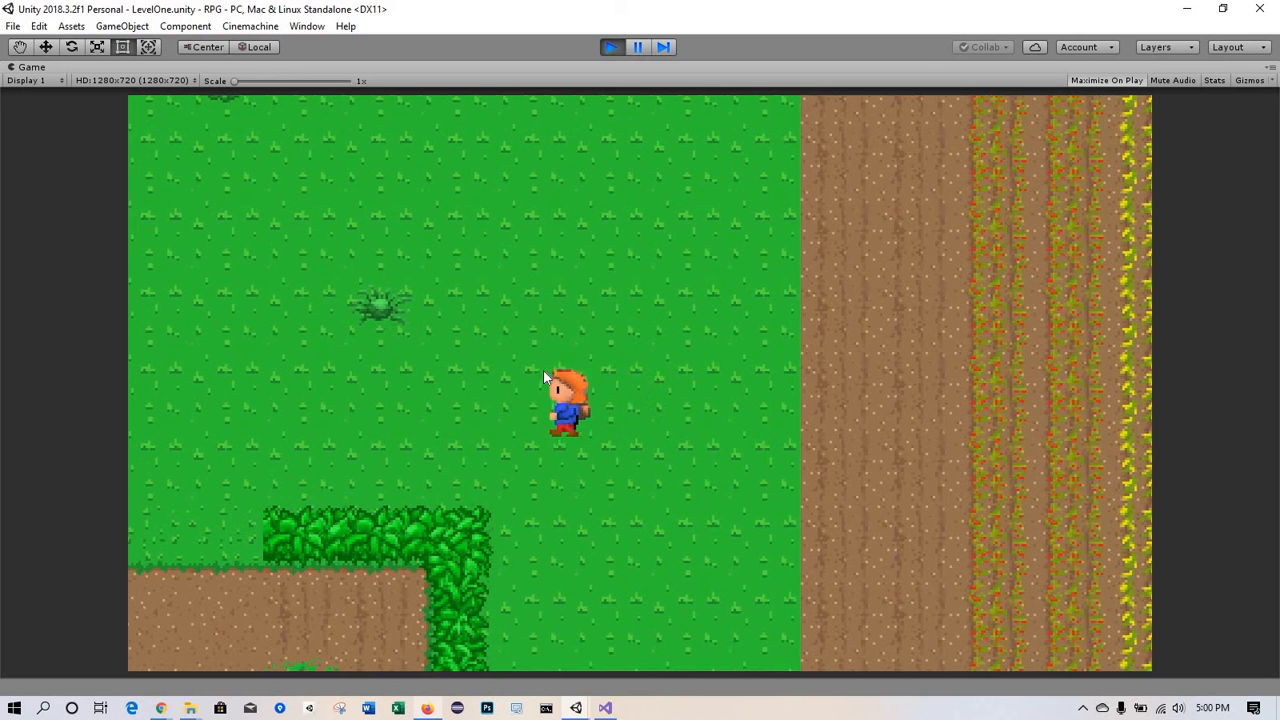
key("Left")
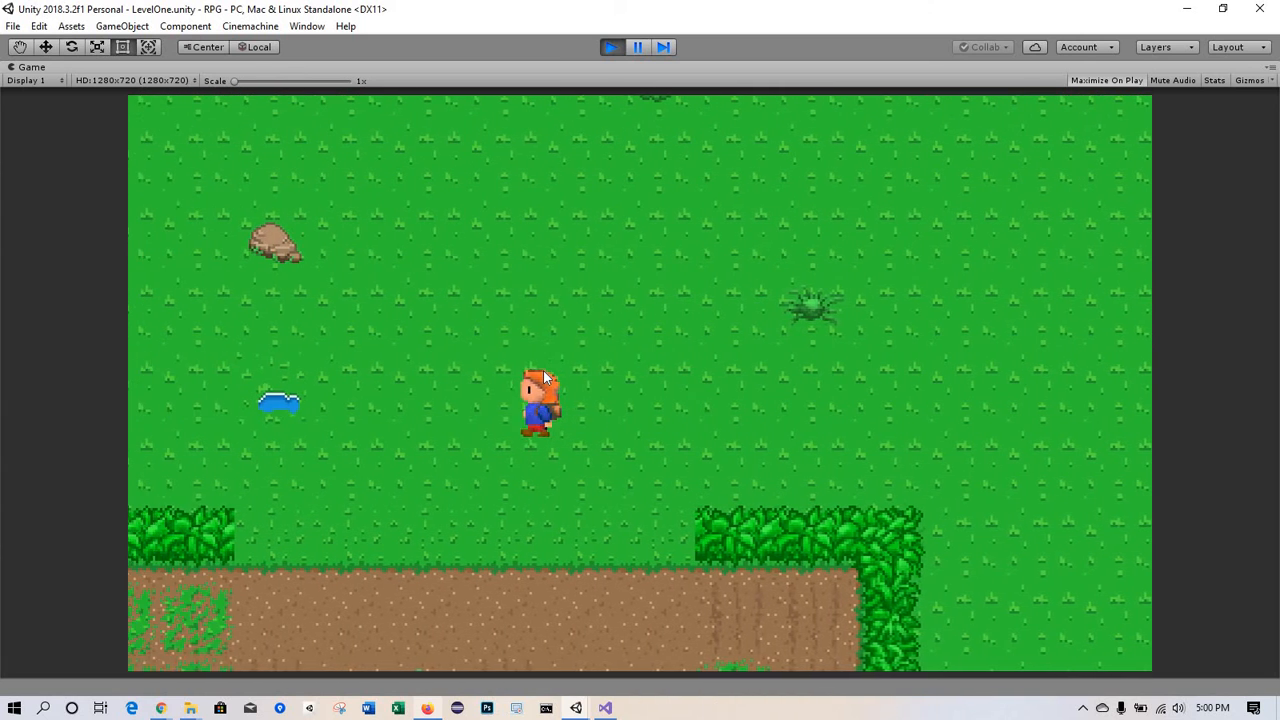
key("Up")
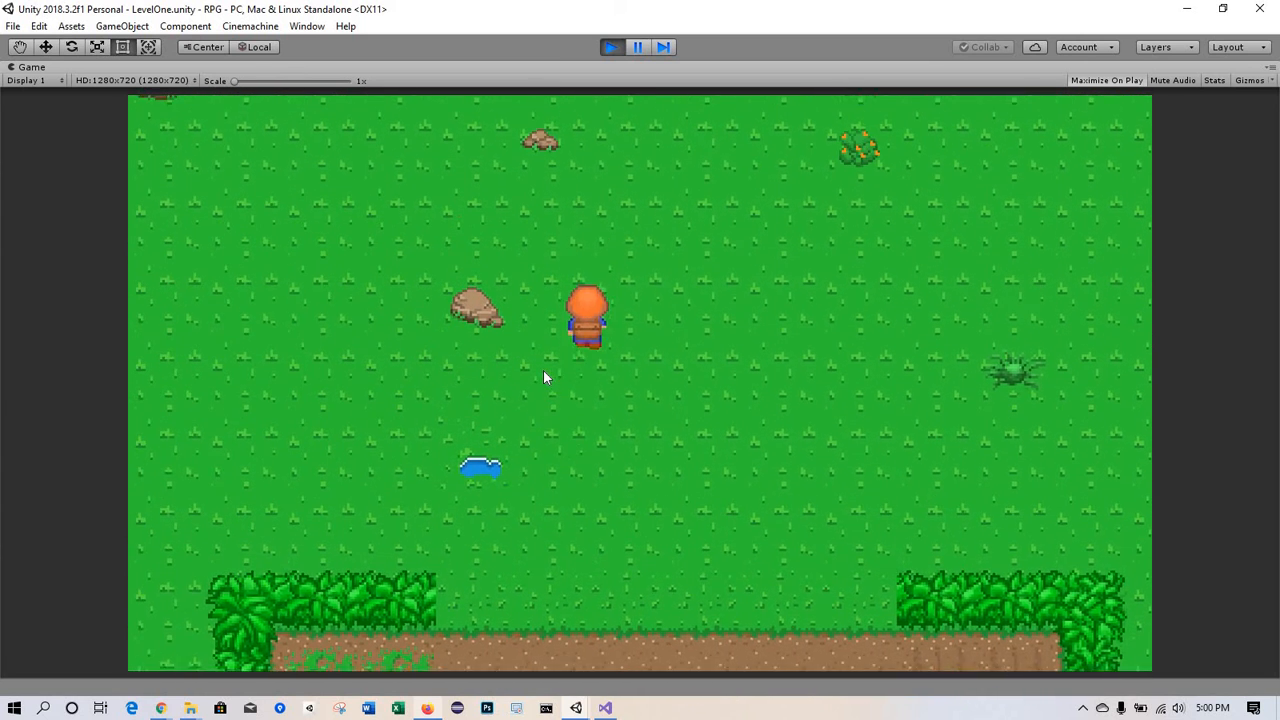
key("Right")
key("Down")
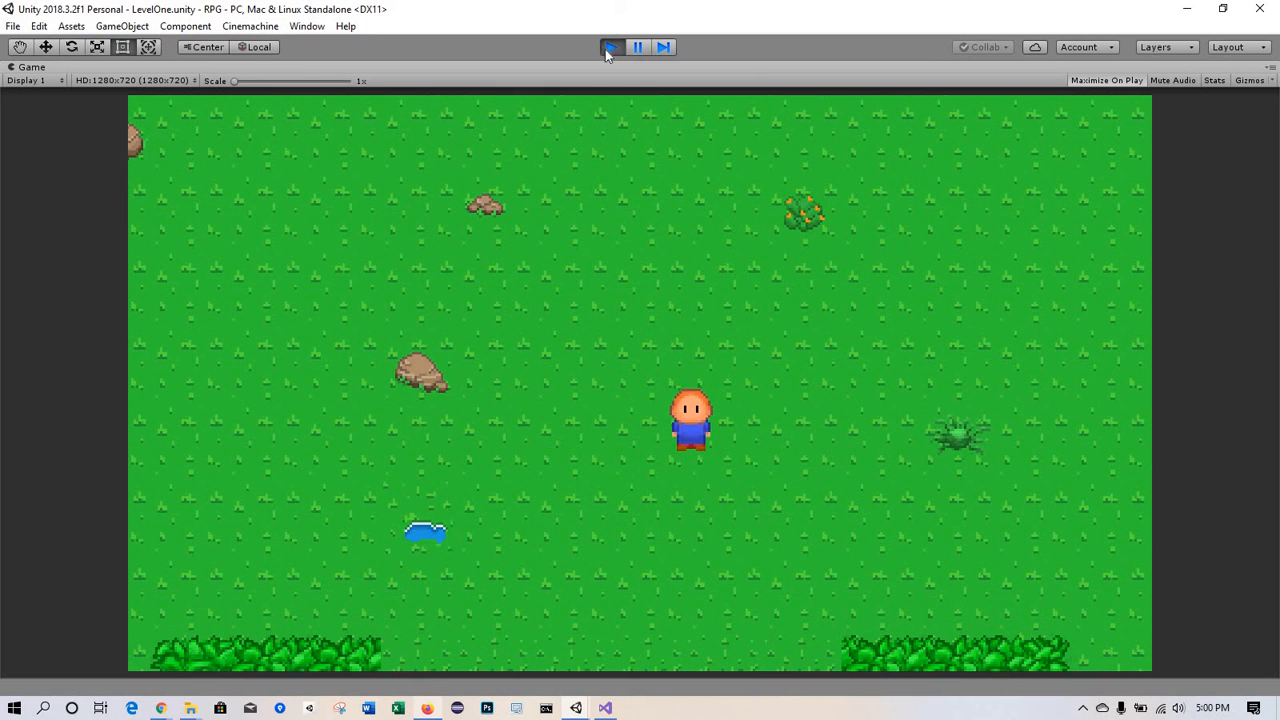
left_click(611, 48)
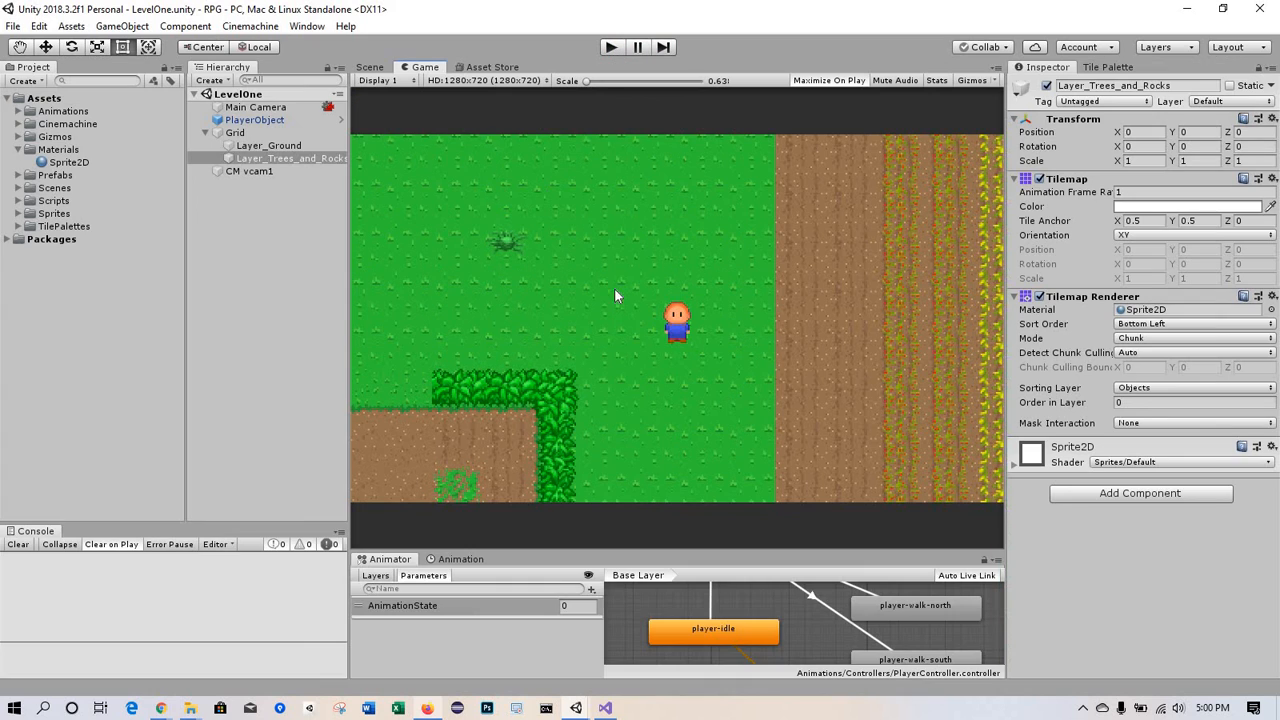